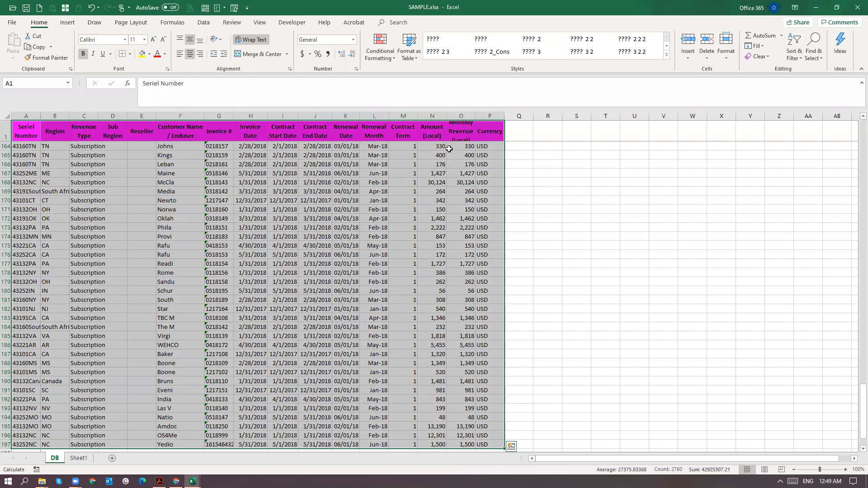
- Examine the column headers of the DB sheet from the serial number across to Invoice Date, and return to Sheet1
left_click(75, 463)
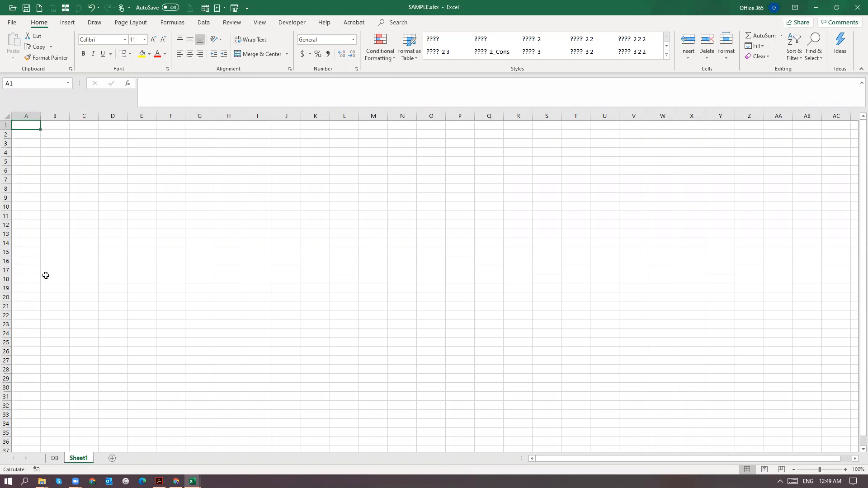
key("ctrl+Page_Up")
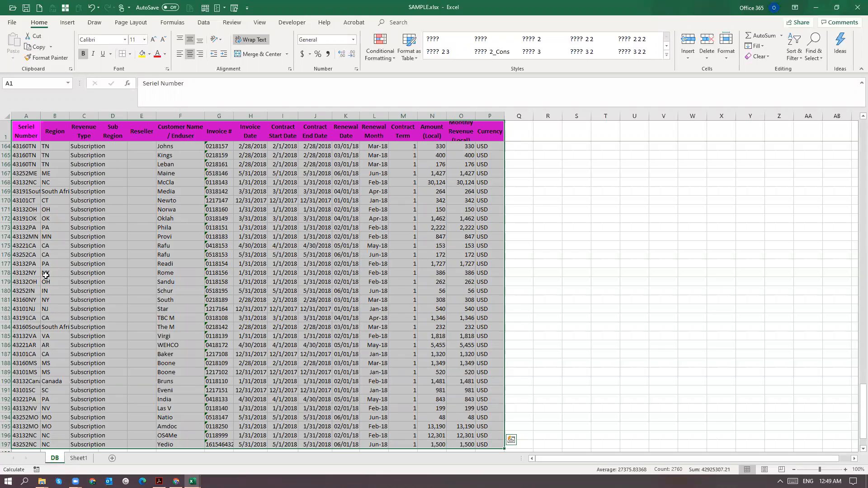
key("Right")
key("Right")
key("Right")
key("Right")
key("Right")
key("Right")
key("Right")
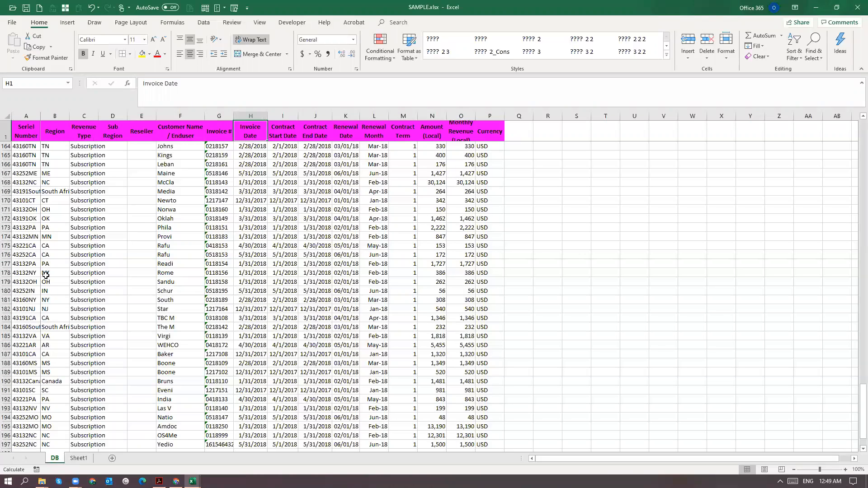
key("ctrl+Page_Down")
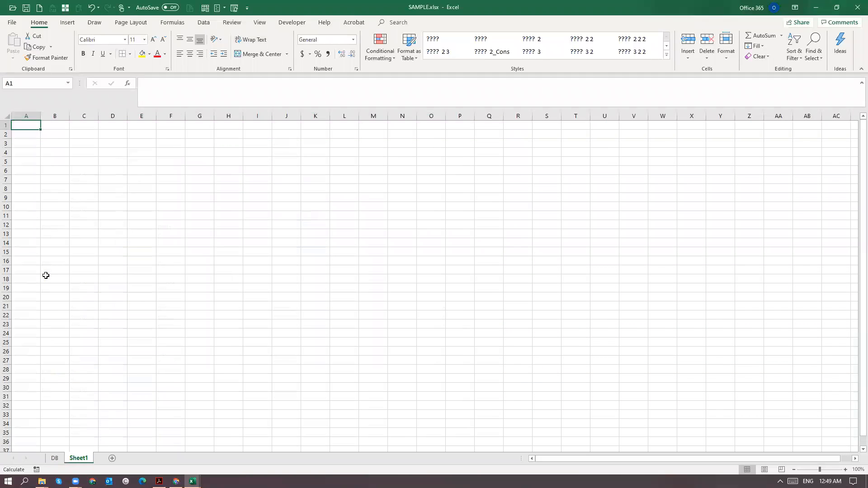
key("Down")
type("=")
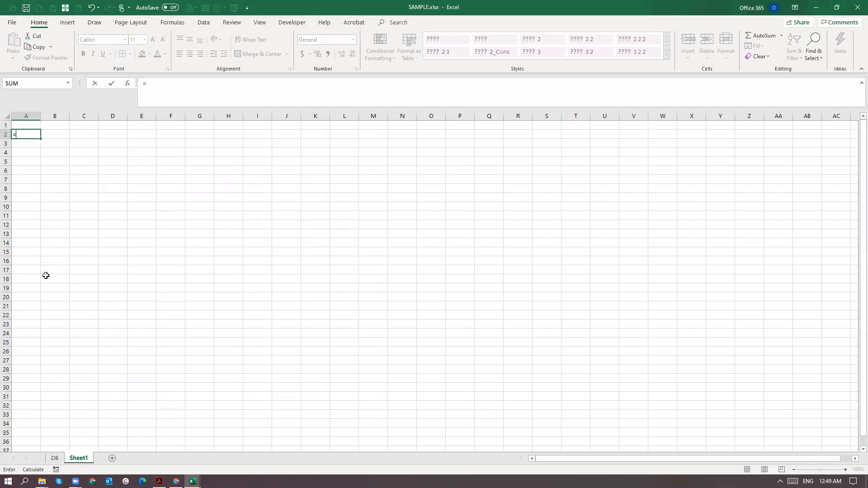
type("VLOOKUP(")
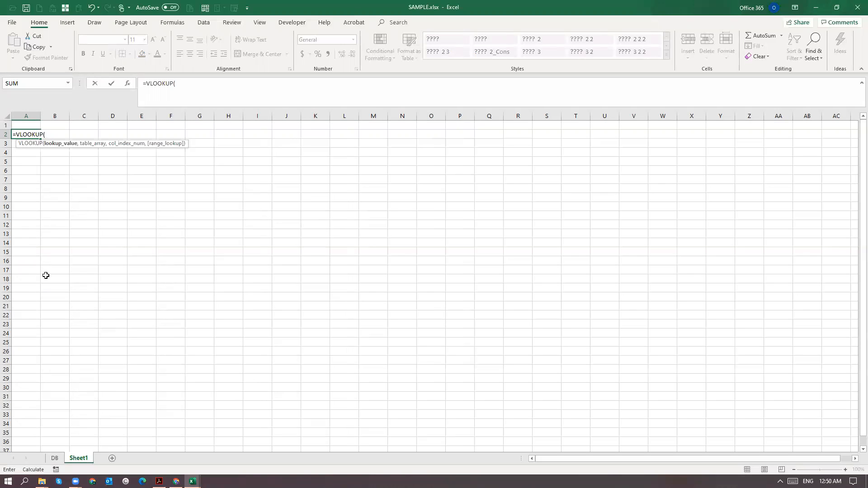
key("Escape")
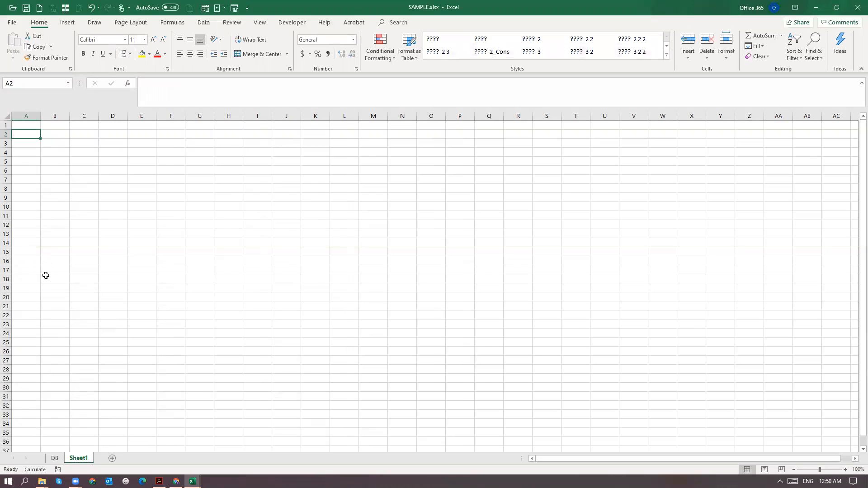
- Copy the first invoice number from cell G2 of the DB sheet into cell A2 of Sheet1
key("ctrl+Page_Up")
key("Right")
key("Down")
key("Left")
key("Up")
key("Left")
key("Down")
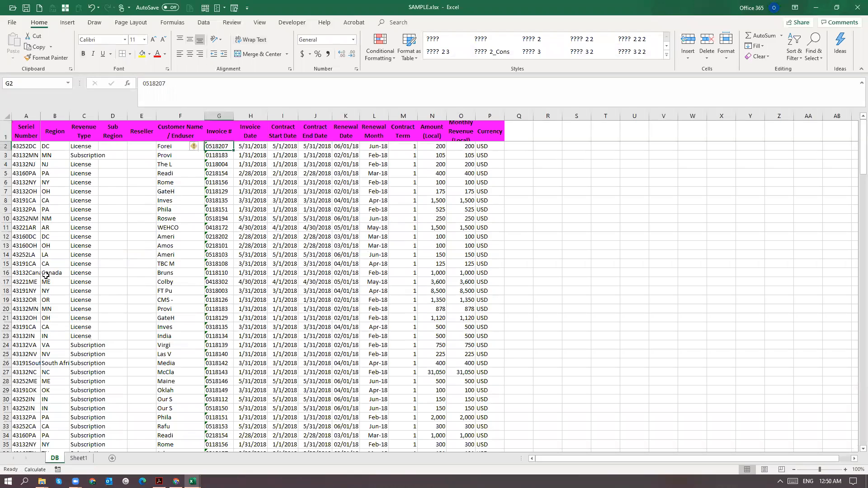
key("ctrl+c")
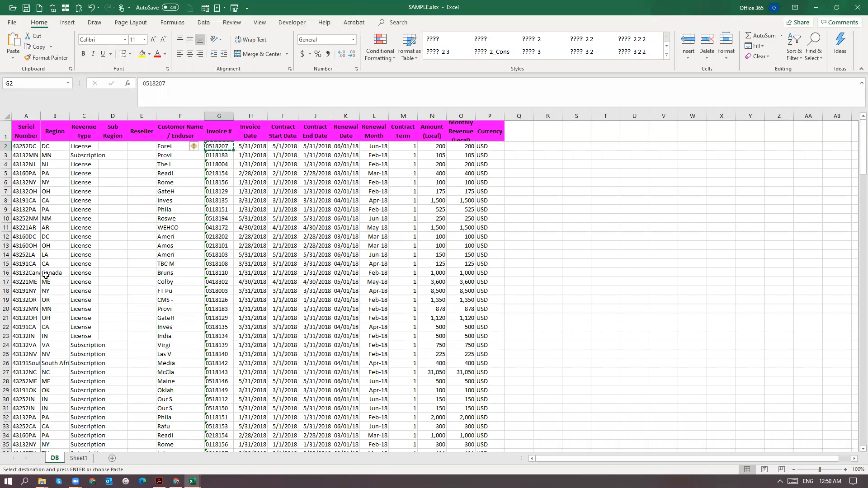
key("ctrl+Page_Down")
key("ctrl+v")
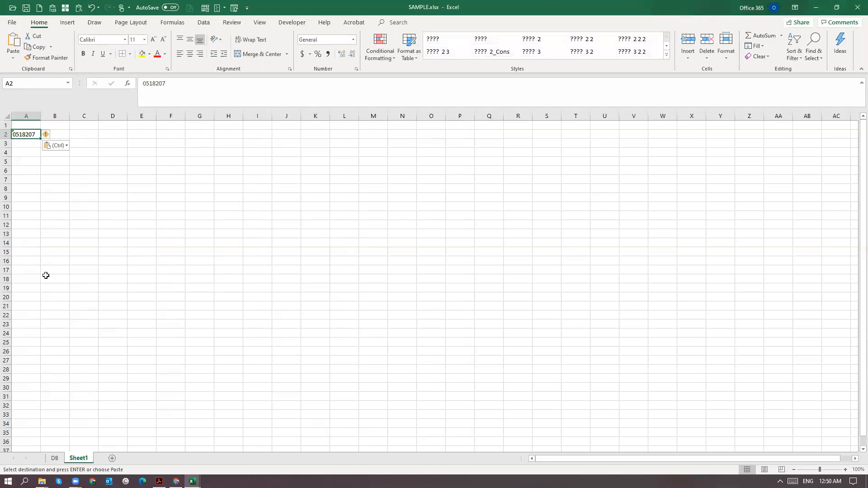
- Begin a VLOOKUP formula in cell B2 of Sheet1 with A2 as the lookup value
key("Right")
type("=VL")
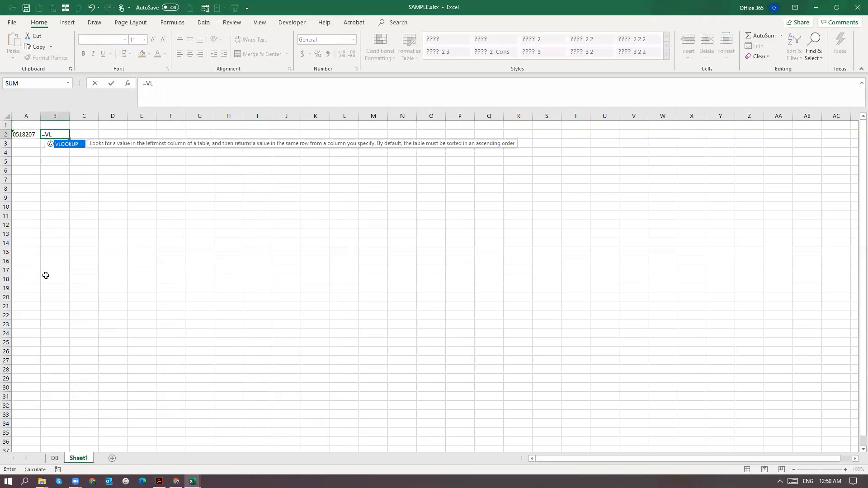
type("OOKUP(")
key("Left")
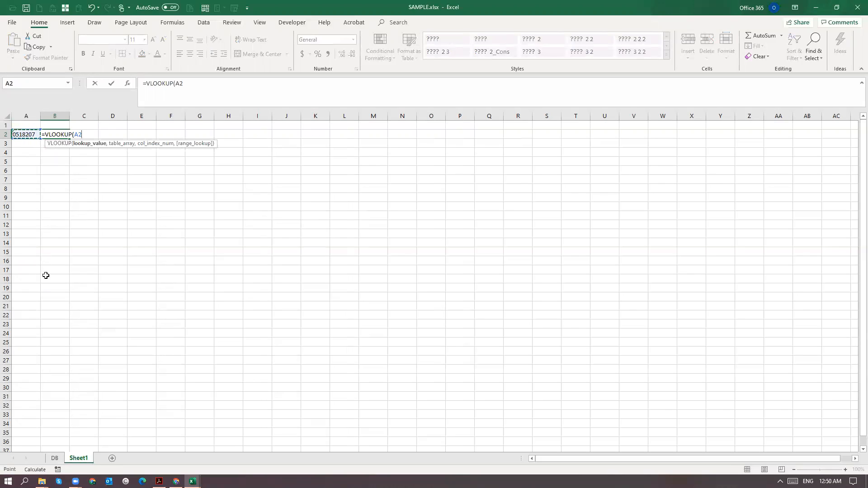
type(",")
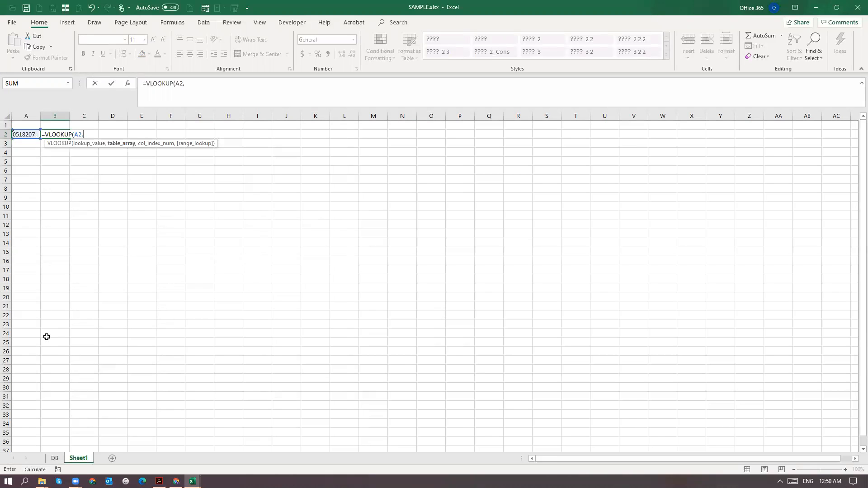
- Set the VLOOKUP table array to columns G through P of the DB sheet, starting at the Invoice # column
left_click(53, 458)
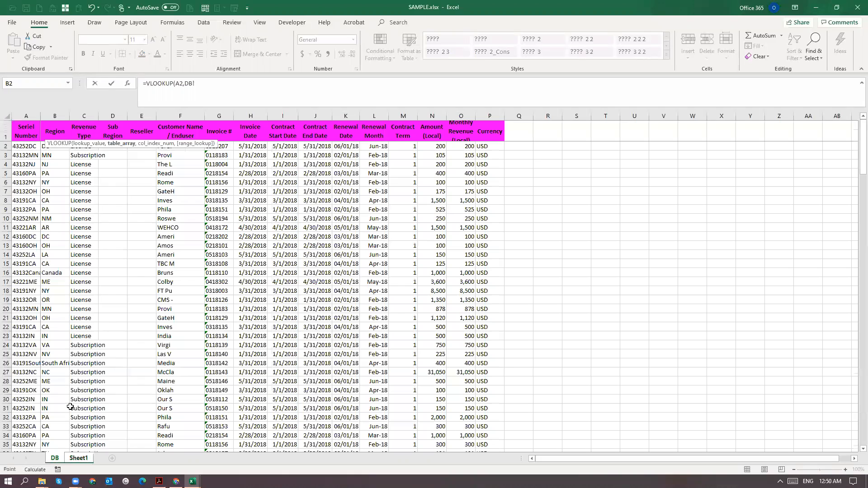
left_click(33, 130)
key("ctrl+shift+Right")
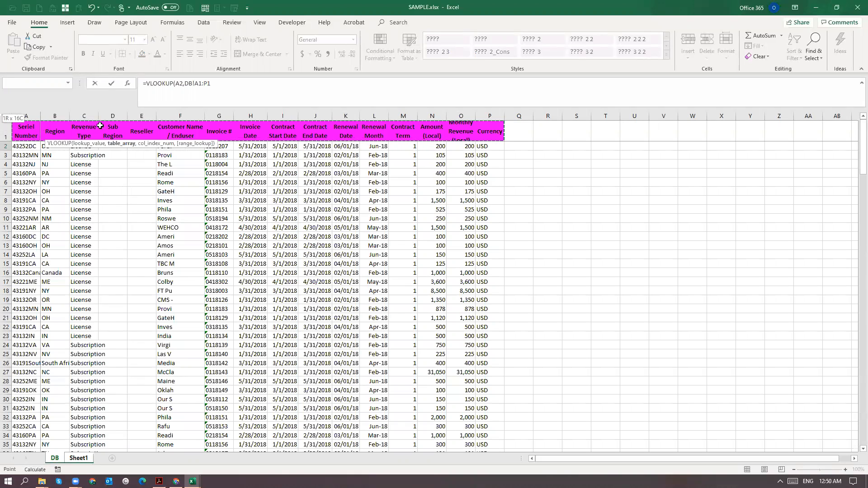
left_click(219, 117)
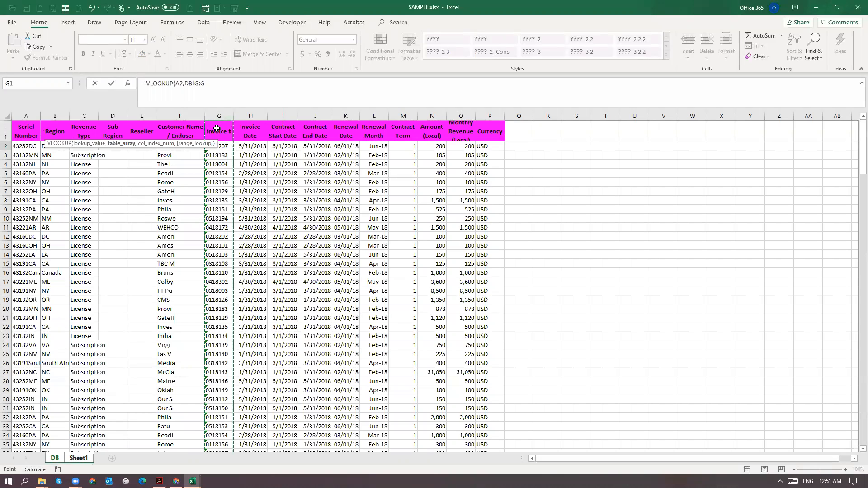
key("shift+Right")
key("shift+Right")
key("shift+Right")
key("shift+Right")
key("shift+Right")
key("shift+Right")
key("shift+Right")
key("shift+Right")
key("shift+Right")
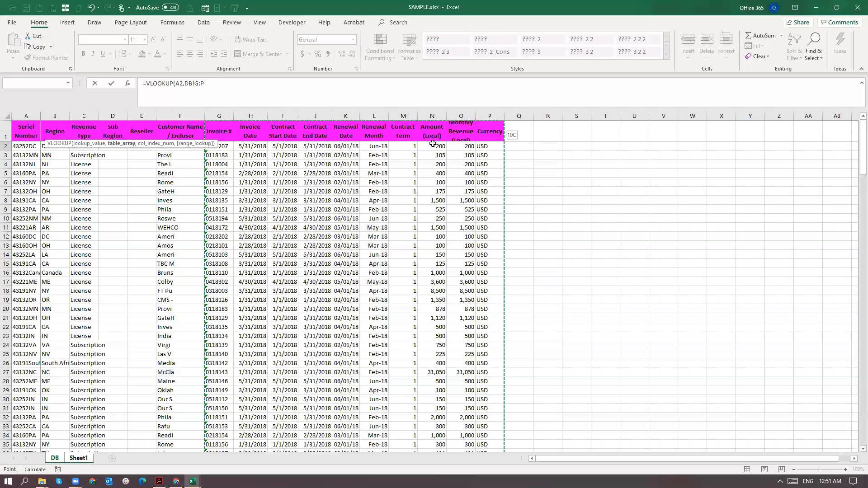
- Complete the VLOOKUP formula with column index 8 and range lookup 0, and enter it in B2
left_click(286, 97)
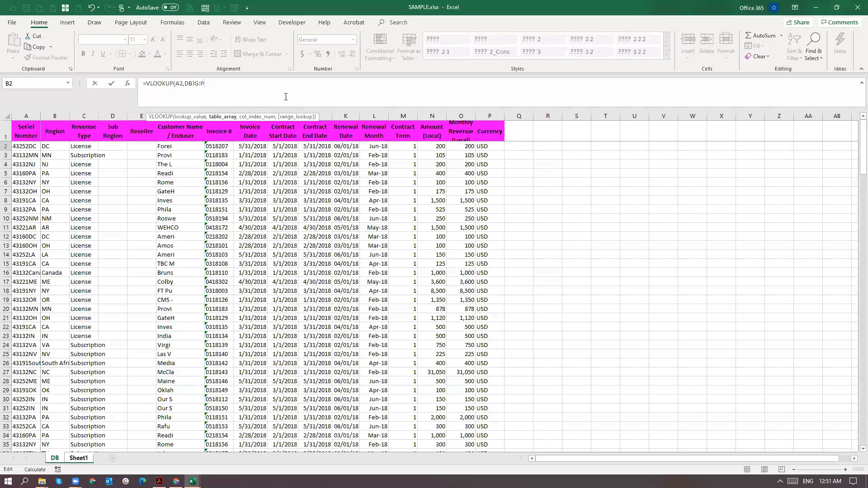
type(",")
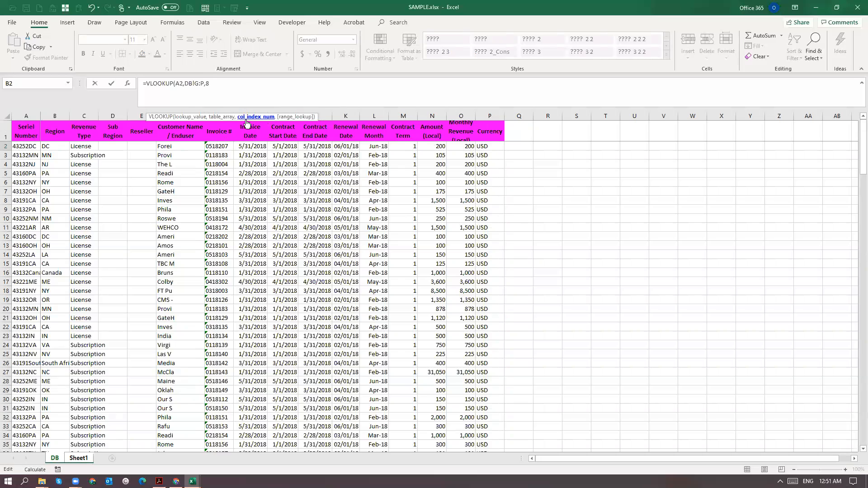
type("8,")
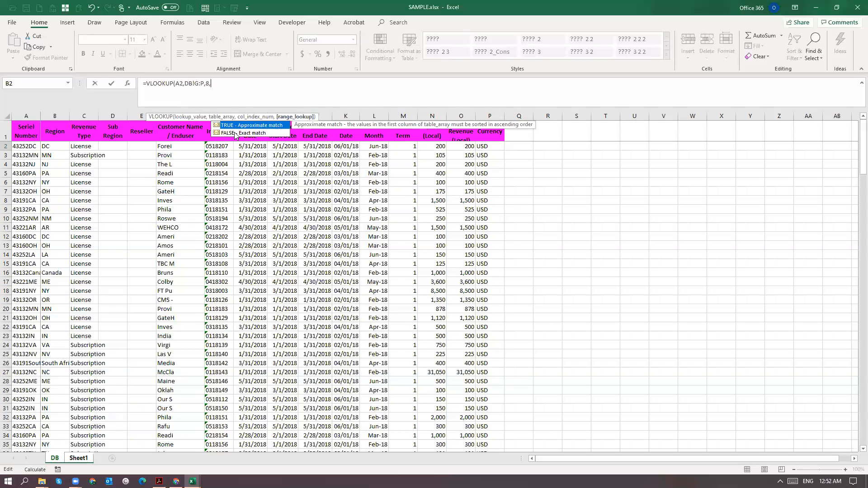
type("0)")
key("Return")
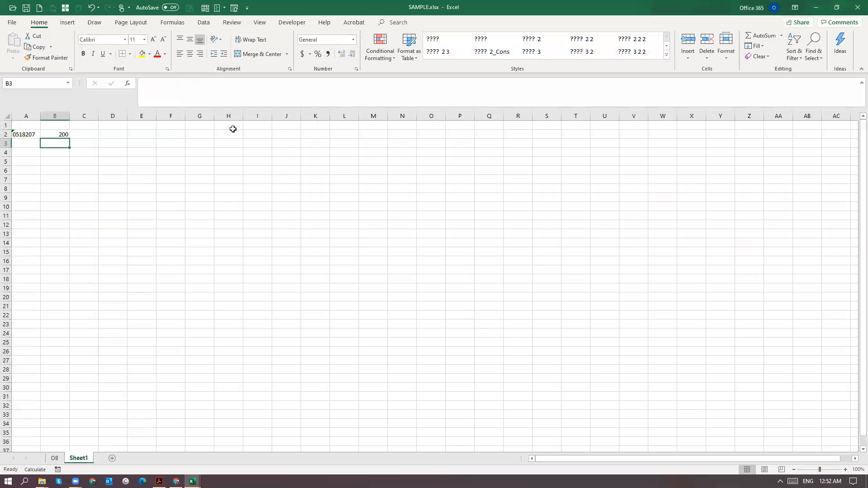
- Review the formula in B2 and locate the Invoice Date header in the DB sheet
key("Up")
key("F2")
key("Escape")
key("Left")
key("Down")
key("ctrl+Page_Up")
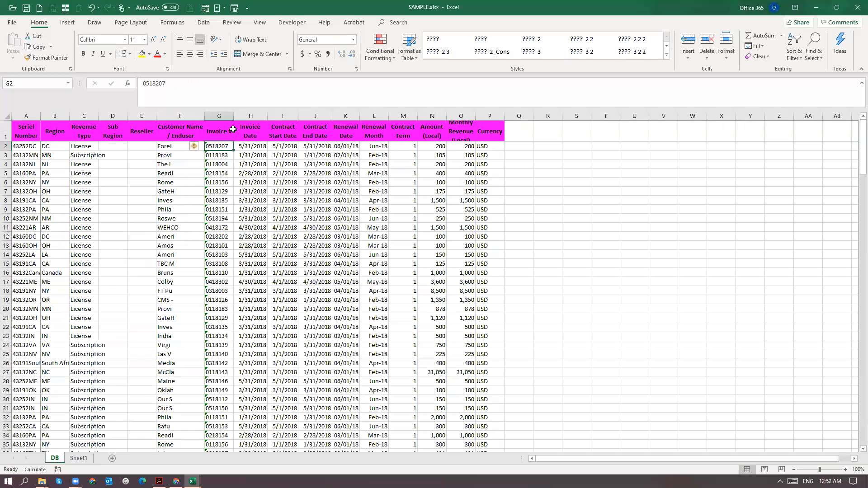
key("Up")
key("Right")
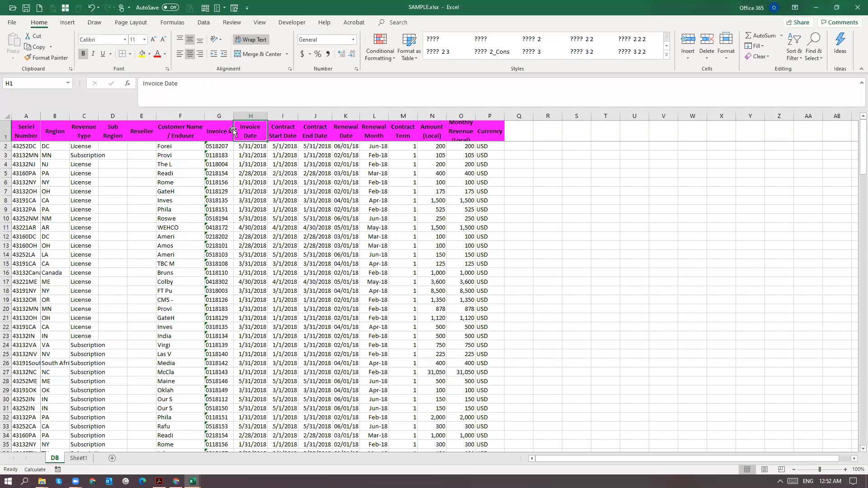
- Set the column index of the VLOOKUP formula in Sheet1 cell B2 to 2
key("ctrl+Page_Down")
key("Up")
key("Right")
key("F2")
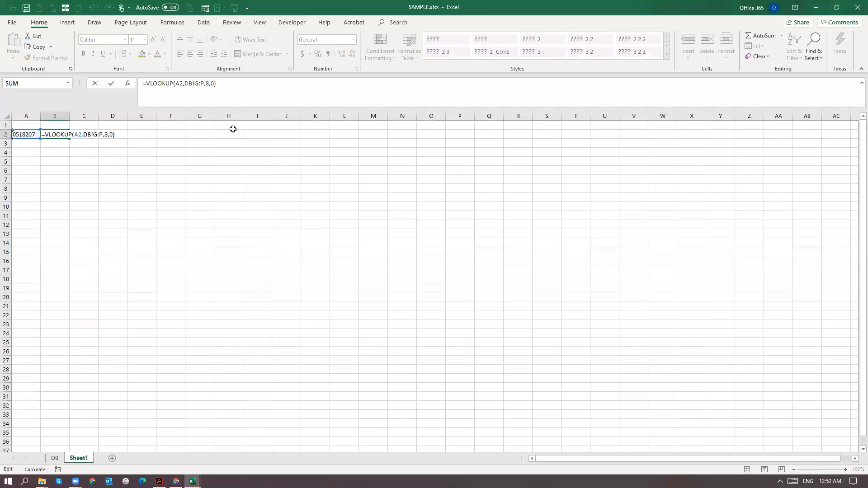
key("Left")
key("Left")
key("Left")
key("BackSpace")
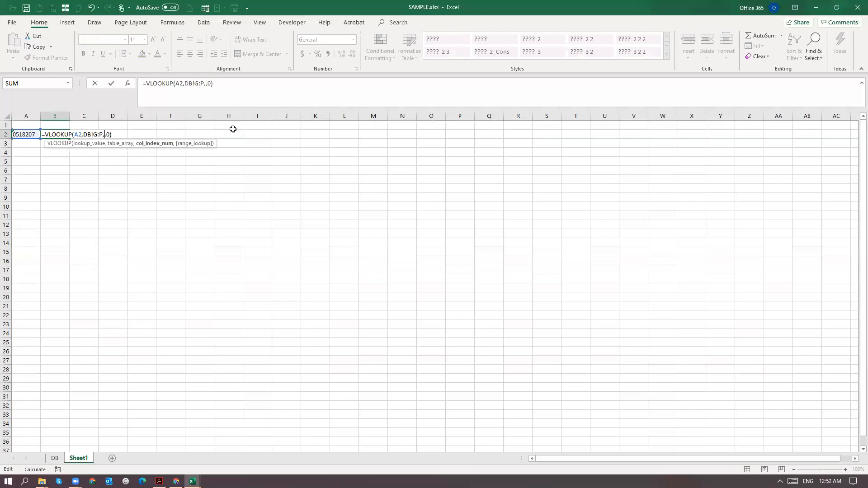
type("2")
key("ctrl+Return")
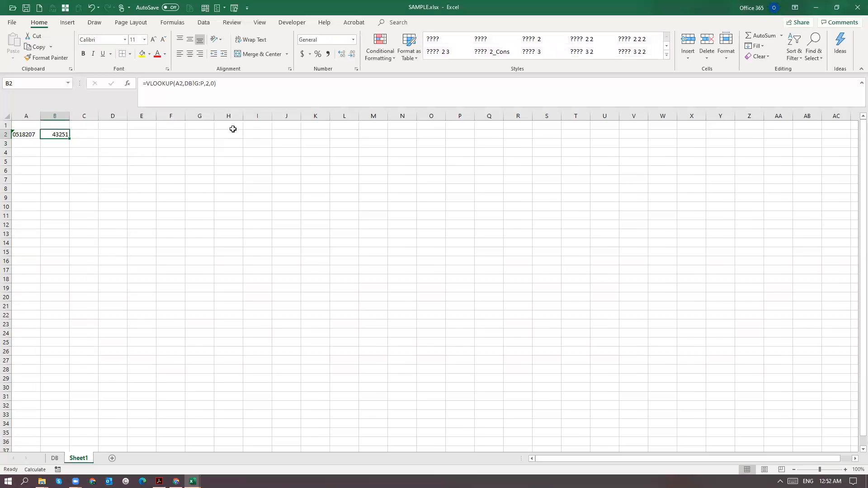
- Check the position of the Invoice # and Invoice Date columns by selecting G:H in DB, and return to A2 in Sheet1
key("ctrl+Page_Up")
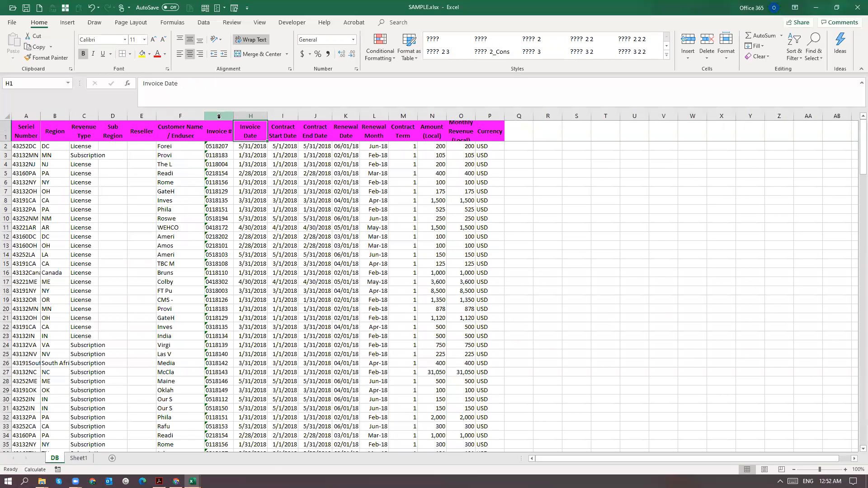
left_click(223, 119)
left_click_drag(223, 118, 242, 117)
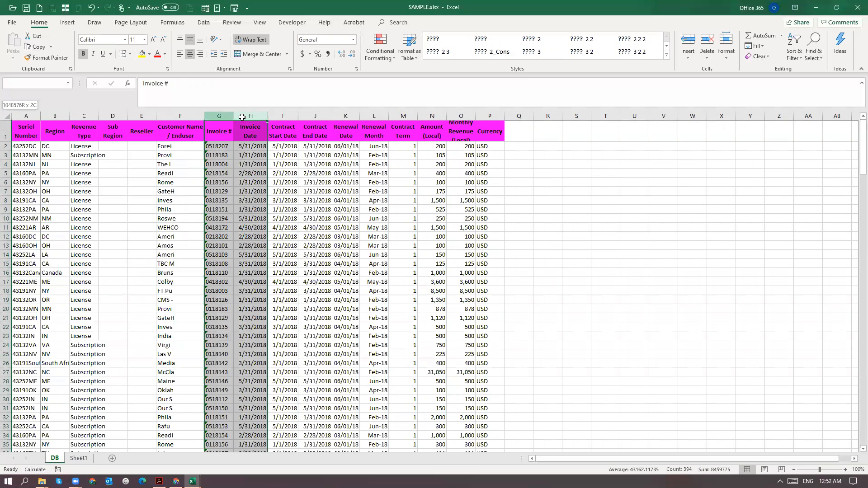
left_click(78, 458)
left_click(27, 135)
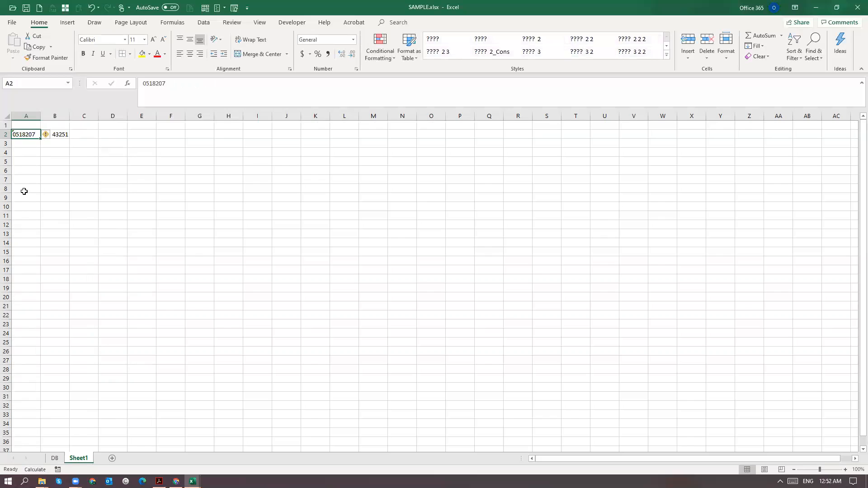
- Reselect DB columns G:P as the table array of the VLOOKUP in Sheet1 B2, try the range G1:P15, and cancel the edit
key("Right")
key("F2")
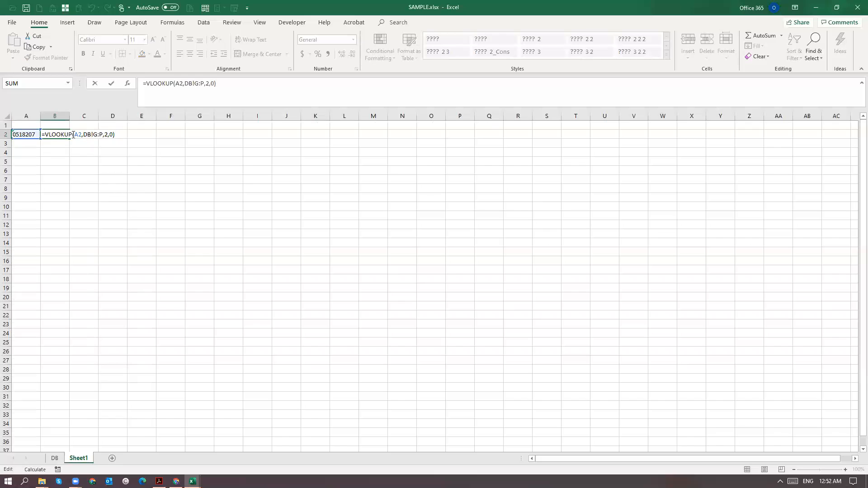
left_click_drag(83, 135, 105, 149)
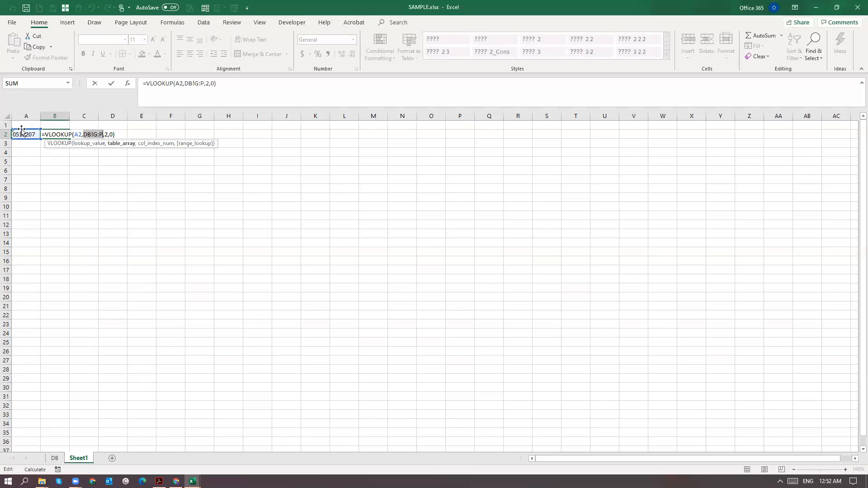
left_click(54, 457)
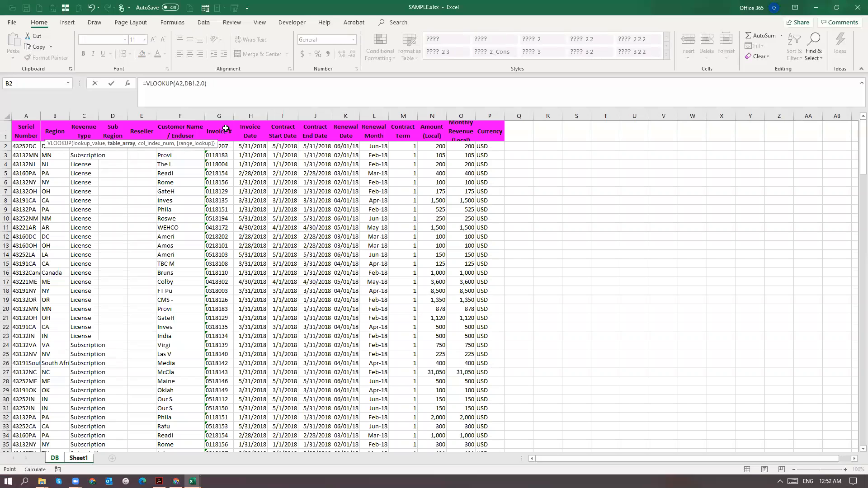
left_click(219, 117)
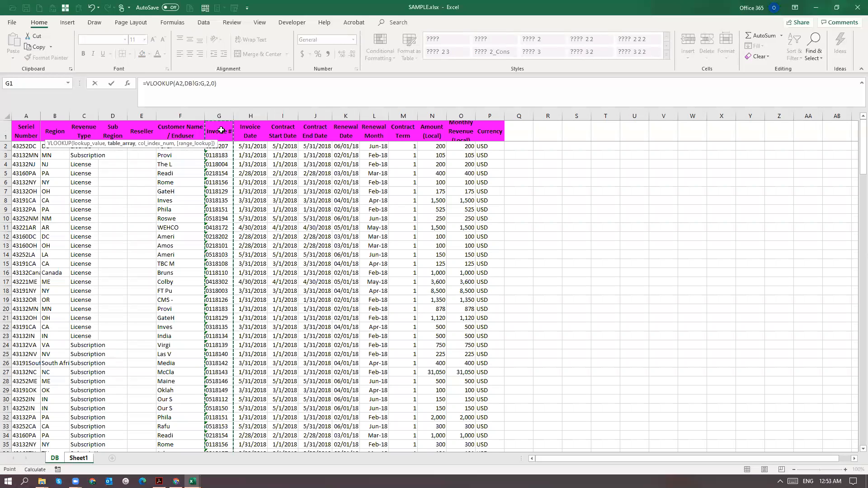
key("shift+Right")
key("shift+Right")
key("shift+Right")
key("shift+Right")
key("shift+Right")
key("shift+Right")
key("shift+Right")
key("shift+Right")
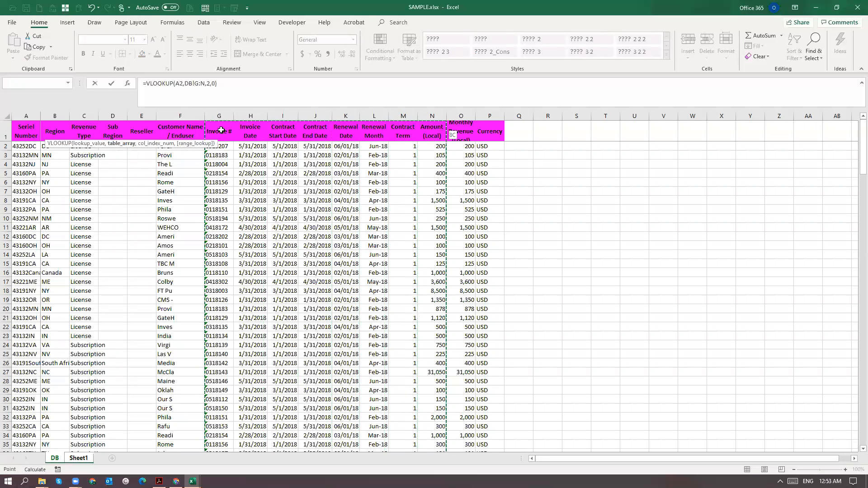
key("shift+Left")
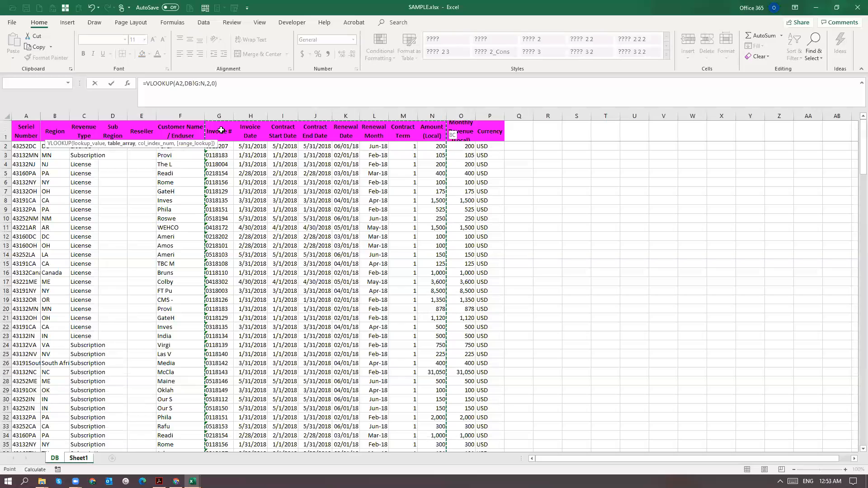
key("shift+Right")
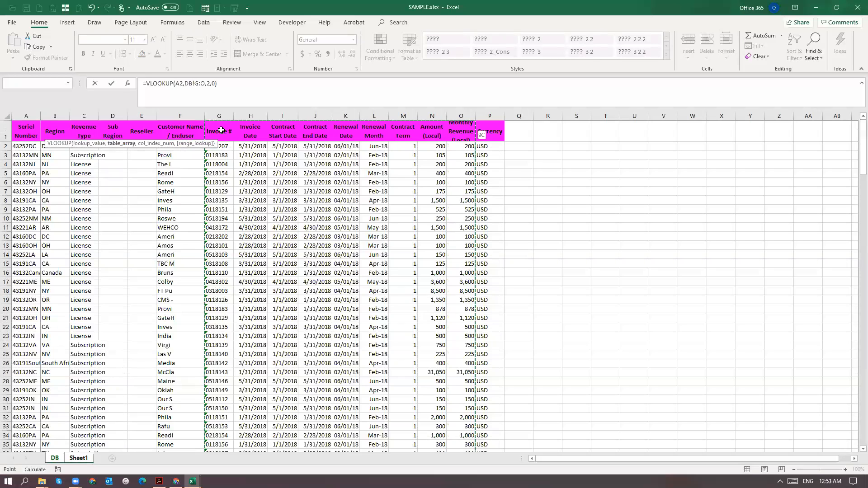
key("shift+Right")
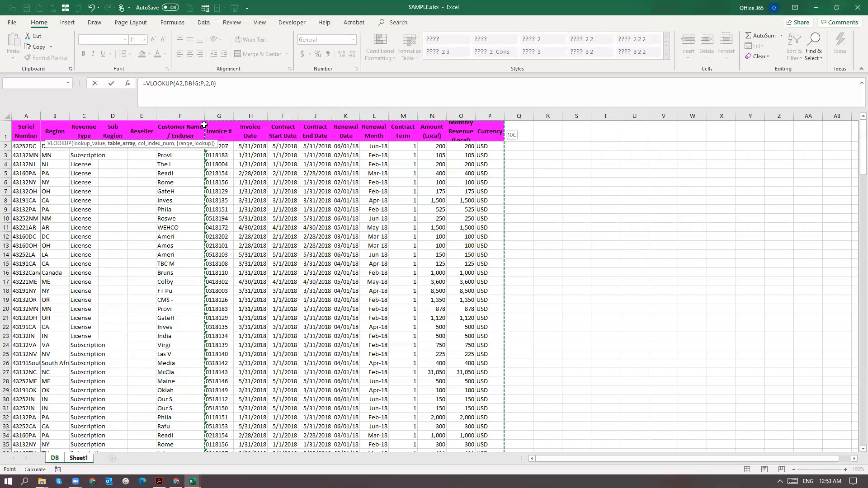
left_click_drag(211, 126, 503, 262)
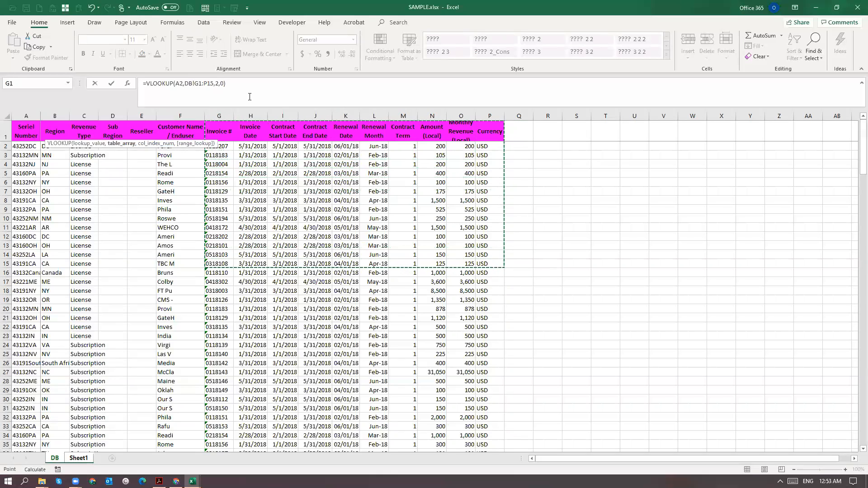
key("Escape")
key("Down")
type("=IN")
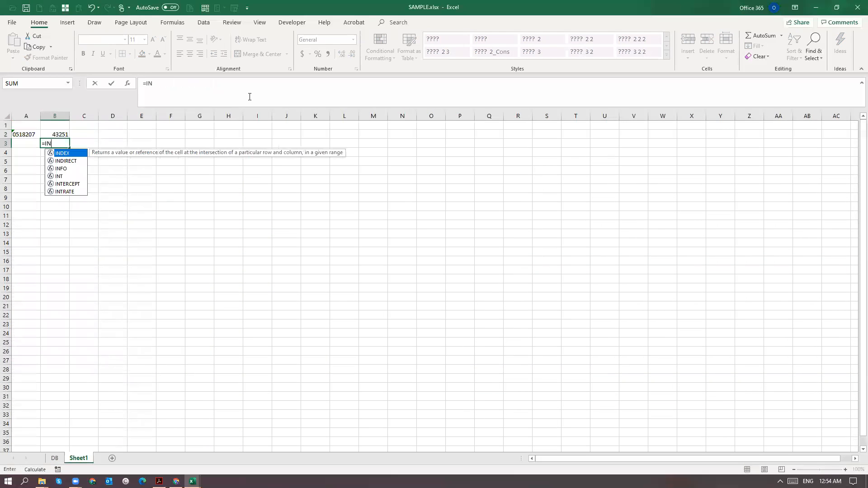
type("DEX(")
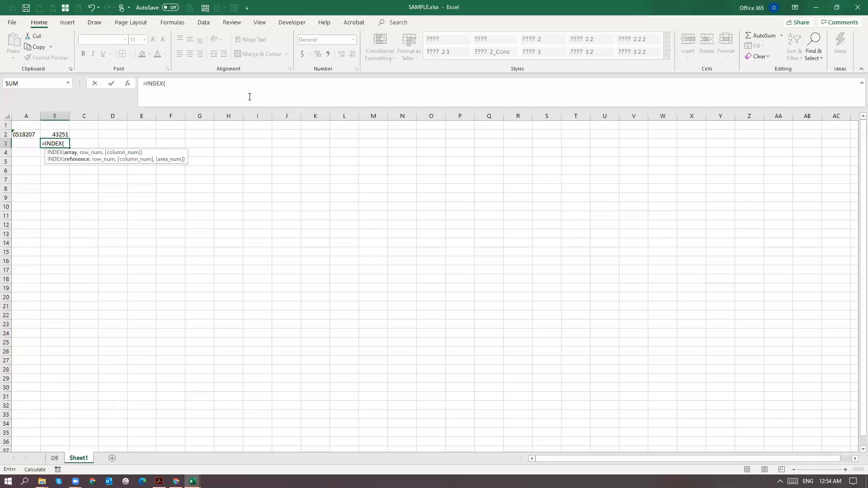
left_click(54, 457)
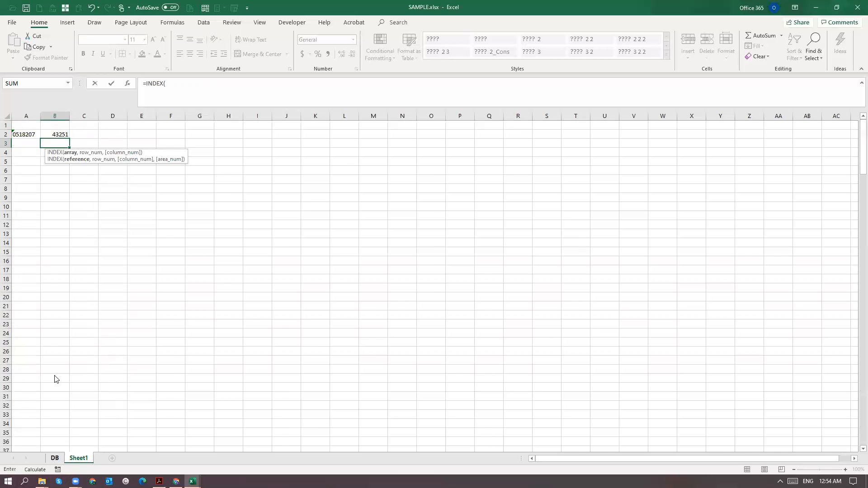
left_click(17, 127)
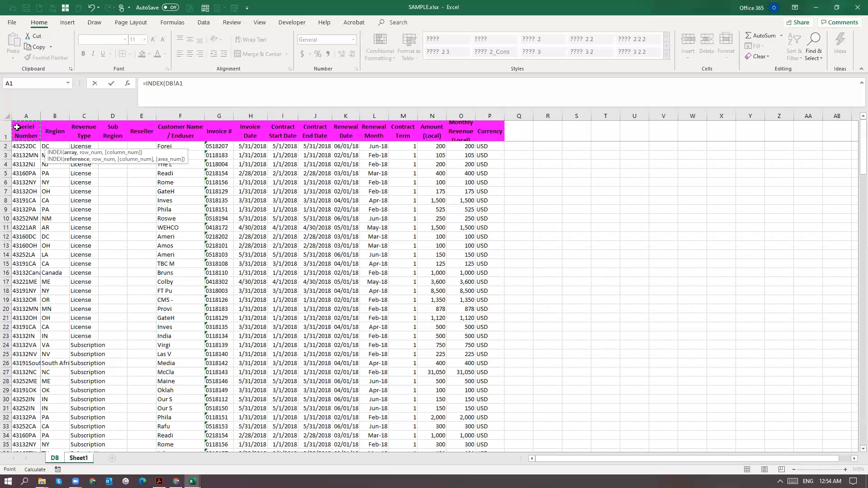
key("ctrl+shift+Right")
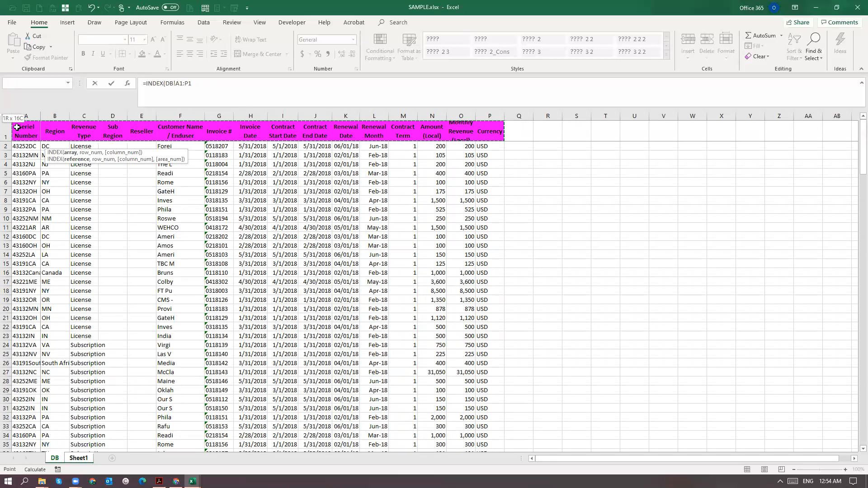
key("ctrl+shift+Down")
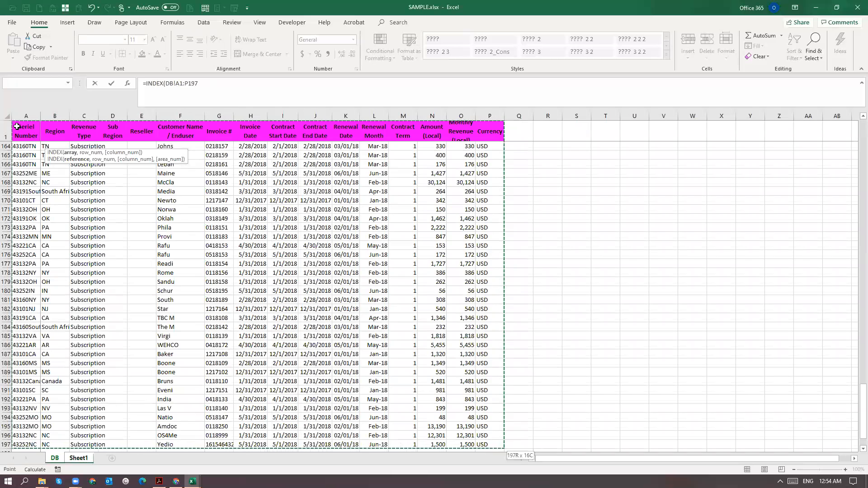
left_click_drag(23, 117, 484, 141)
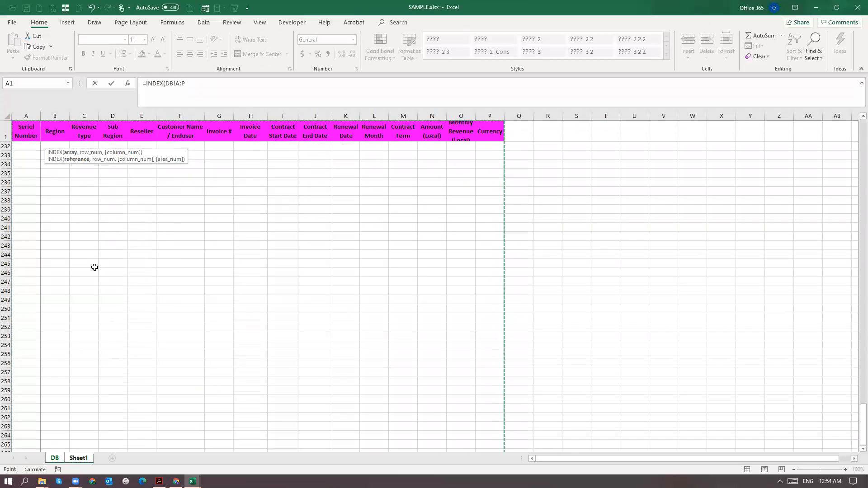
left_click(197, 87)
left_click(197, 86)
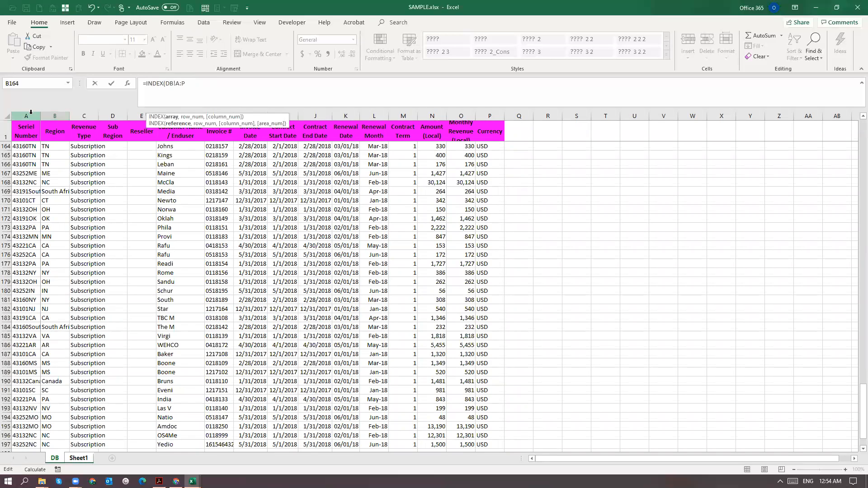
type(",")
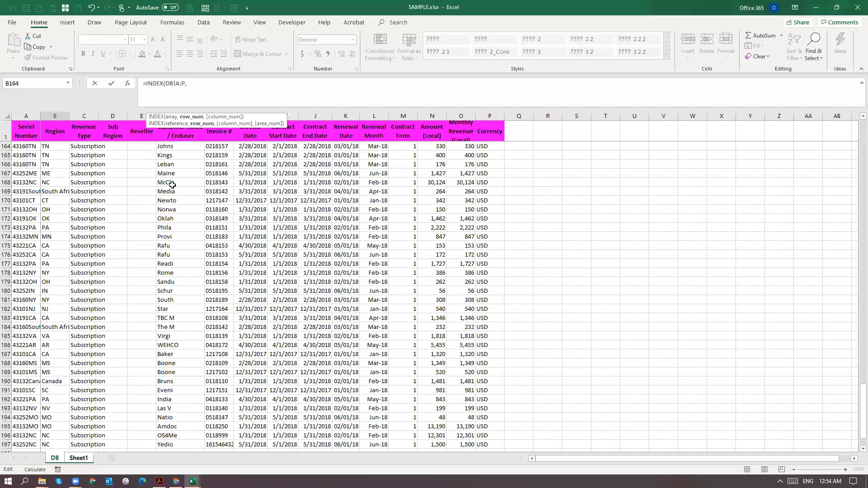
type("MATCH(")
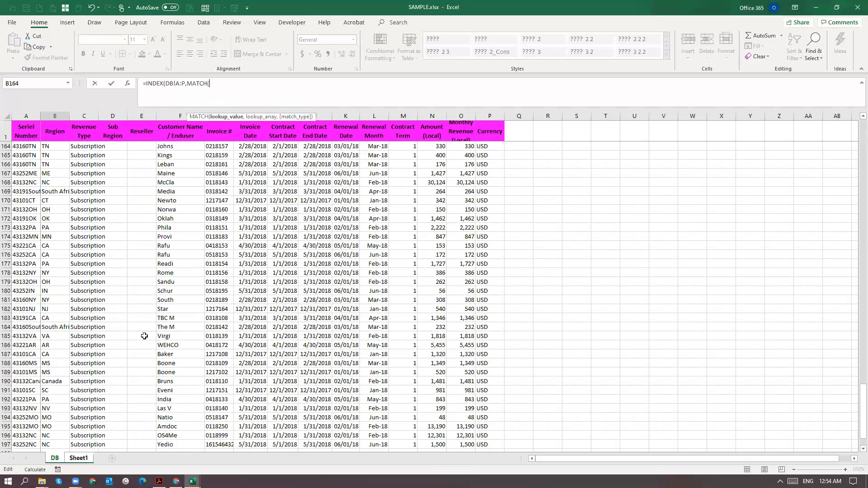
key("Escape")
key("ctrl+Page_Down")
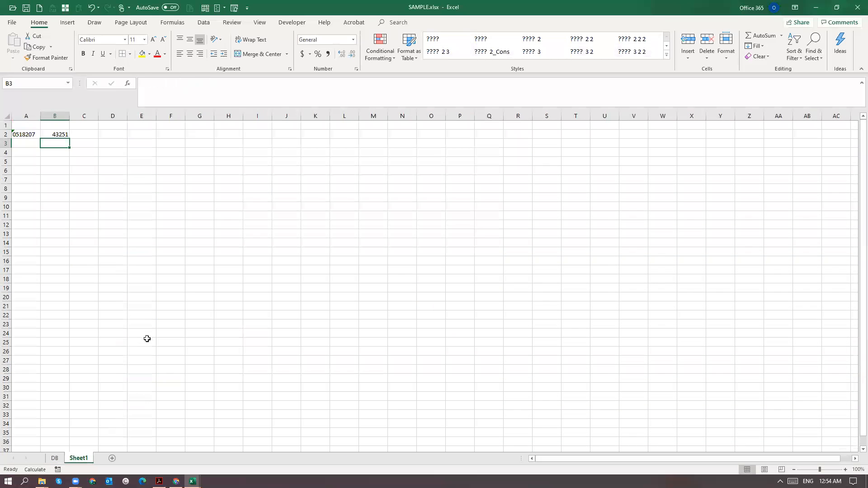
- Copy the invoice number from A2 into A3 in Sheet1
key("Up")
key("Left")
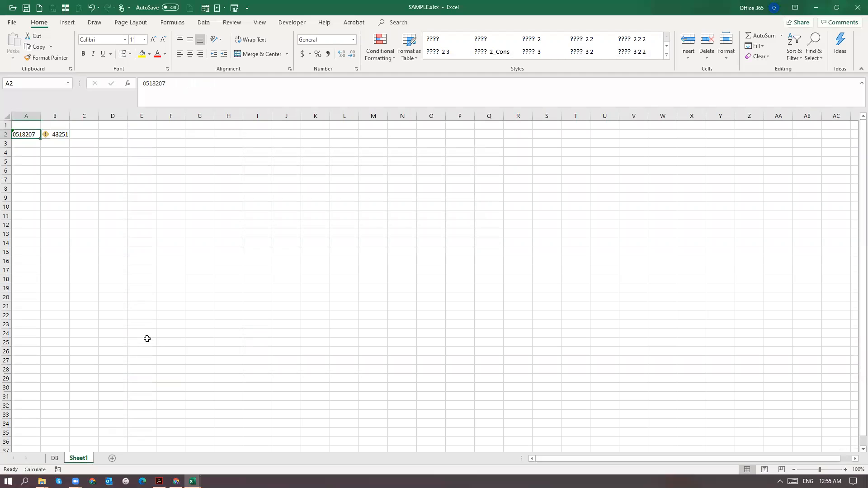
key("ctrl+c")
key("Down")
key("ctrl+v")
key("F2")
key("Escape")
- Enter the heading INVOICE Number in A1 and fit column A to its contents
key("Up")
key("Up")
type("iNVOI")
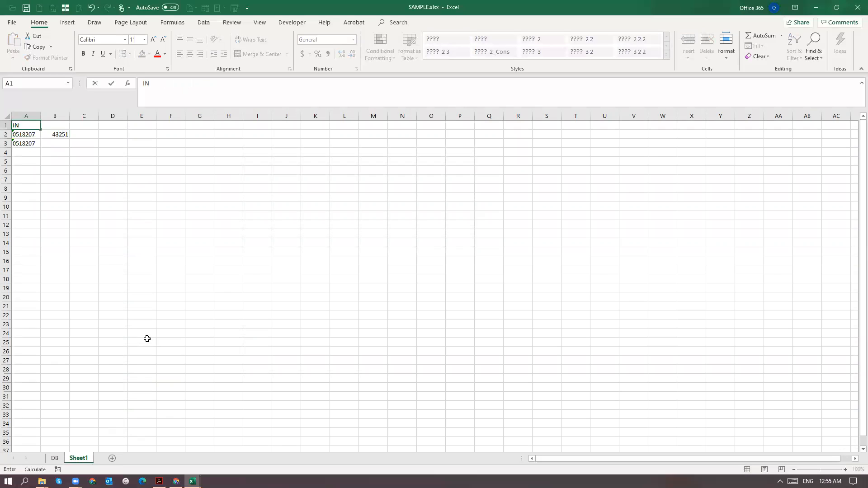
key("BackSpace")
key("BackSpace")
key("BackSpace")
key("BackSpace")
key("BackSpace")
type("INVOICE Number")
key("Return")
key("Up")
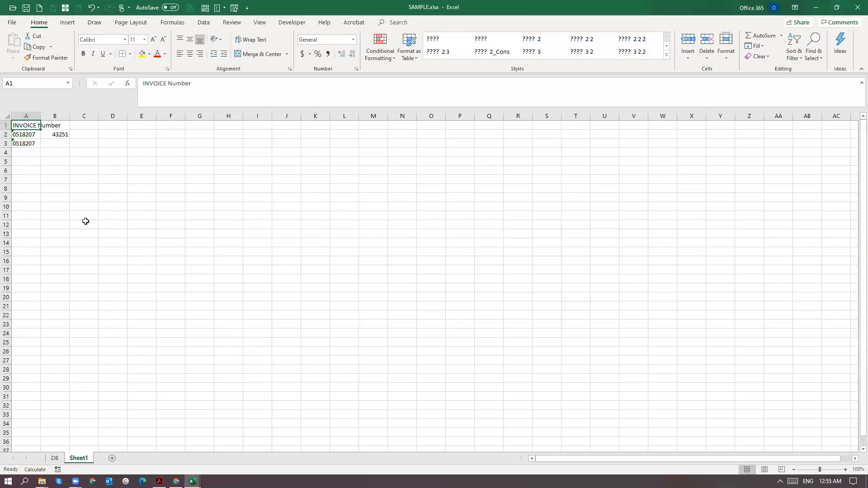
double_click(41, 116)
- Enter the heading Customer Name in B1 and clear the VLOOKUP formula from B2
left_click(65, 125)
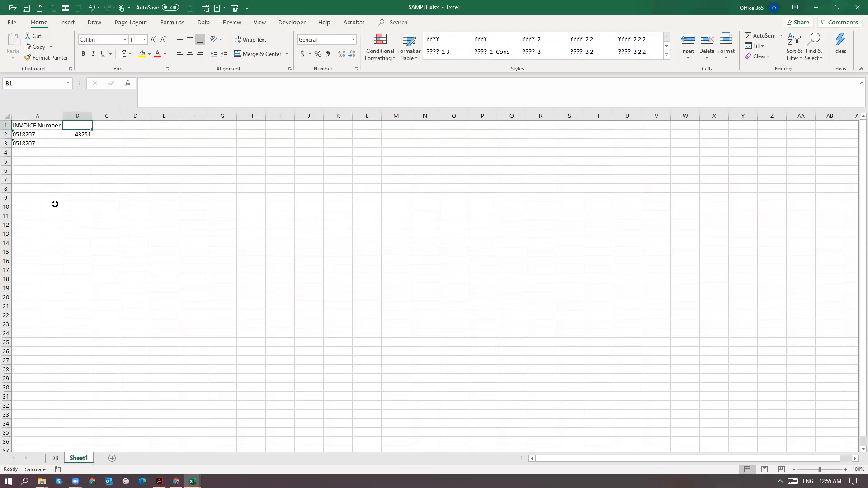
type("Custo")
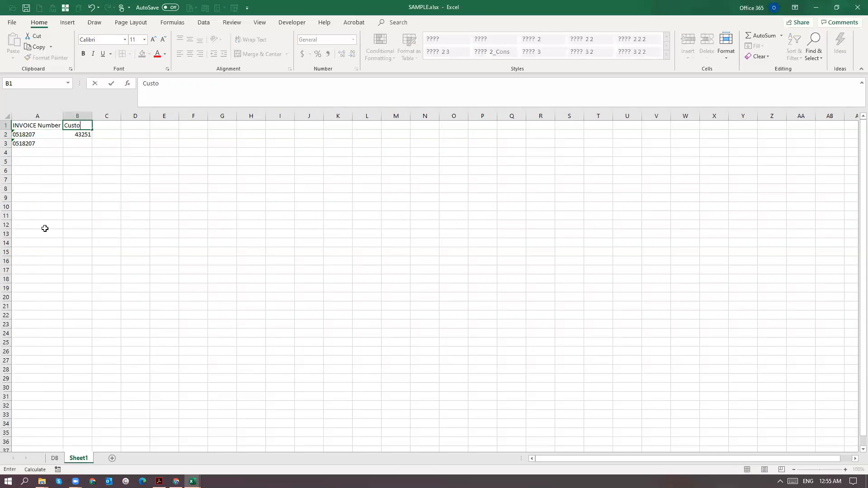
type("mer Name")
key("Return")
key("Delete")
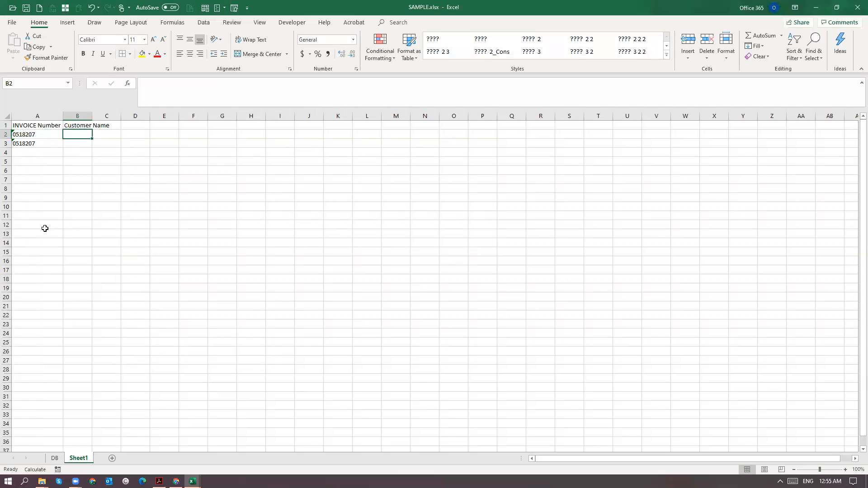
- Begin an INDEX formula in B2 with the absolute column range DB!$A:$P as its array
type("=index(")
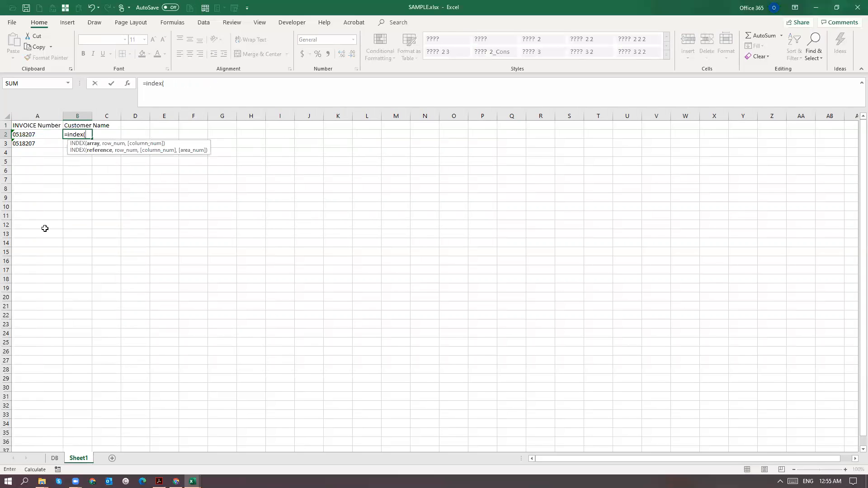
key("ctrl+Page_Up")
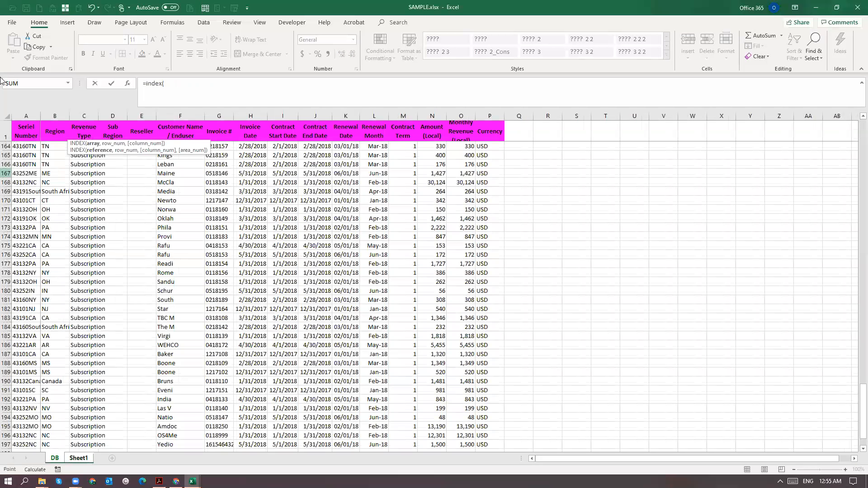
left_click_drag(25, 117, 491, 127)
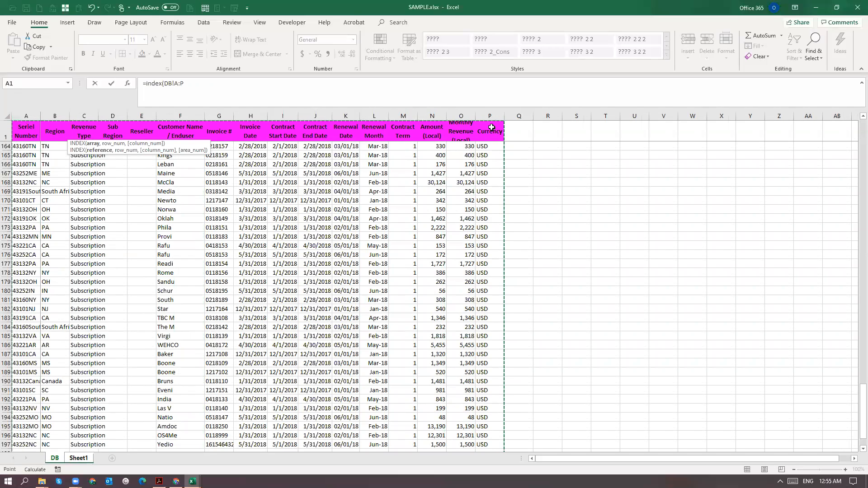
key("F4")
left_click(256, 89)
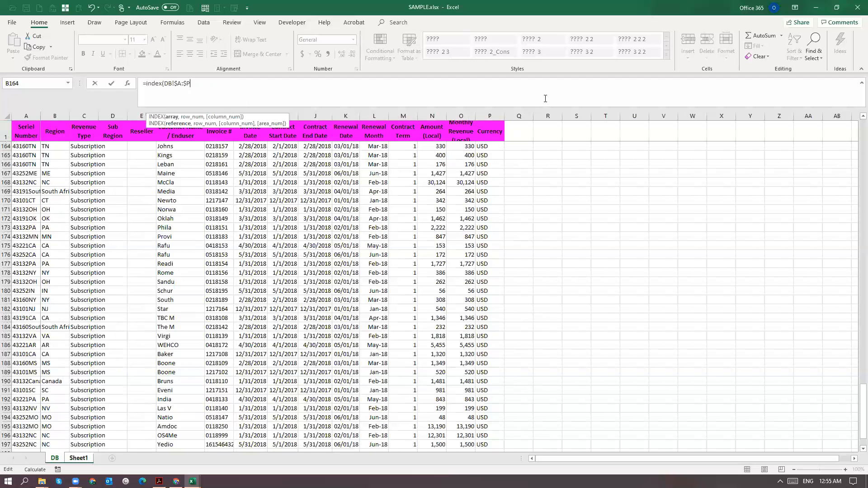
- Add a MATCH function as the INDEX row number in B2, with Sheet1!$A$2 as its absolute lookup value
type(",m")
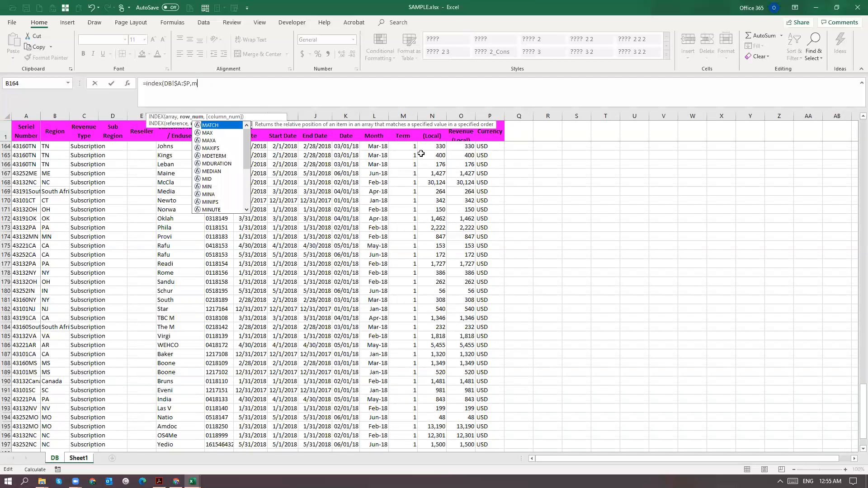
type("atch(")
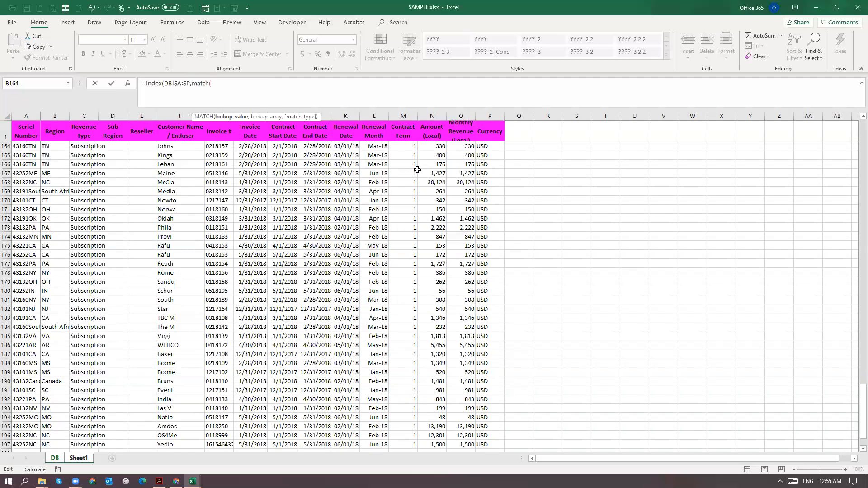
left_click(68, 461)
left_click(30, 137)
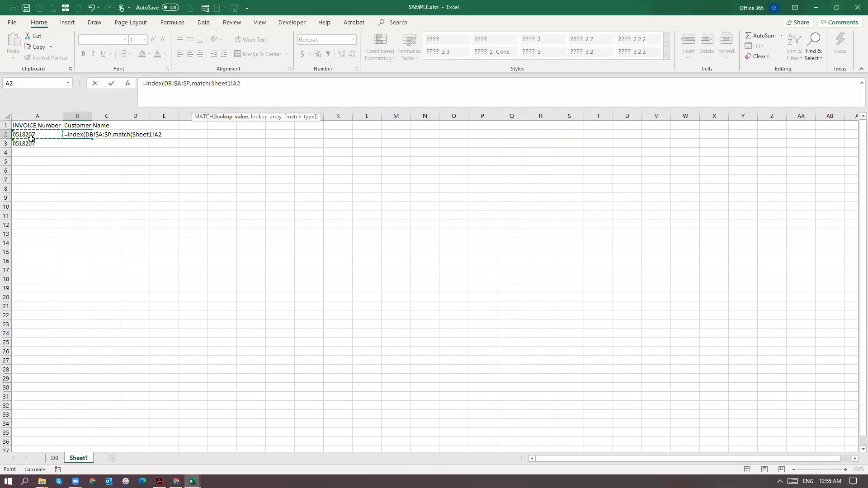
key("F4")
type(",")
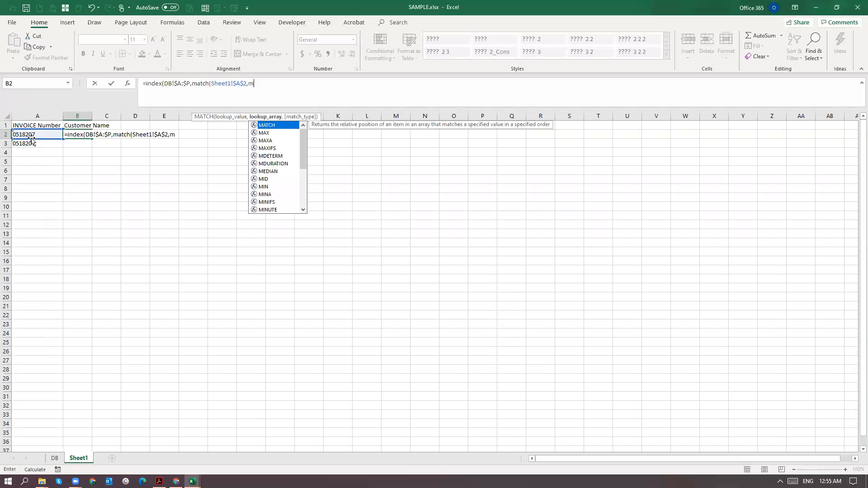
- Set the MATCH lookup array to the absolute column DB!$G:$G with match type 0 and close the function
left_click(54, 458)
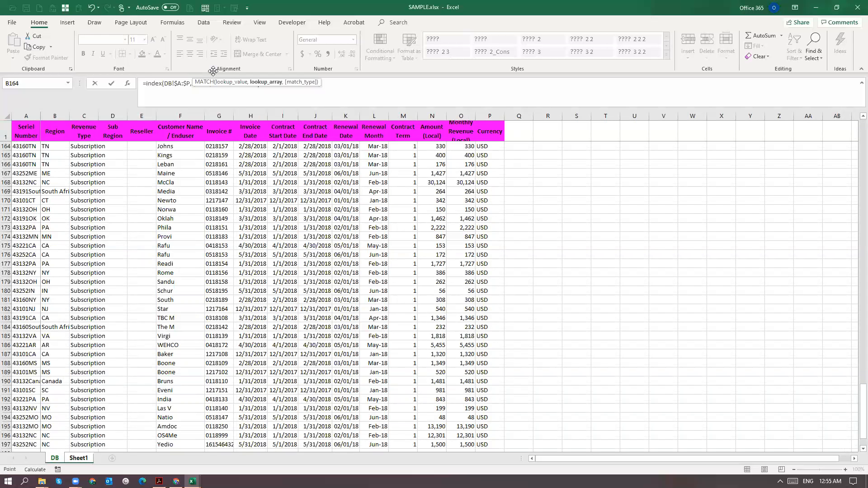
left_click(223, 116)
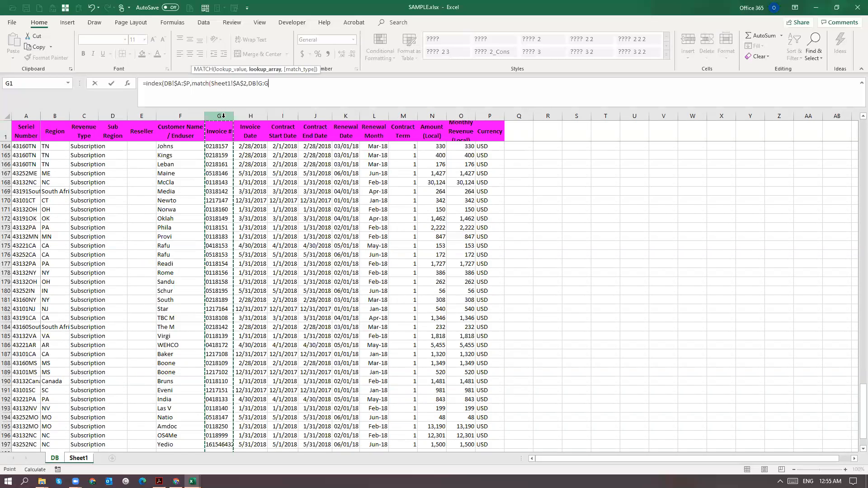
key("F4")
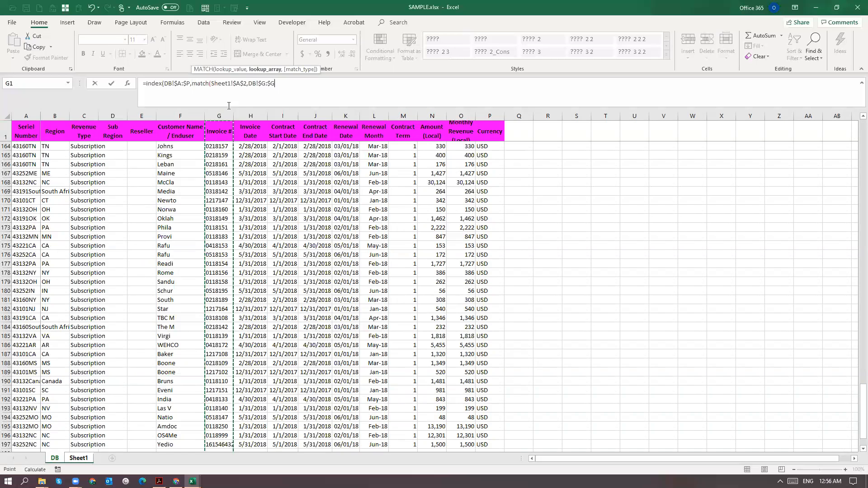
type(",0")
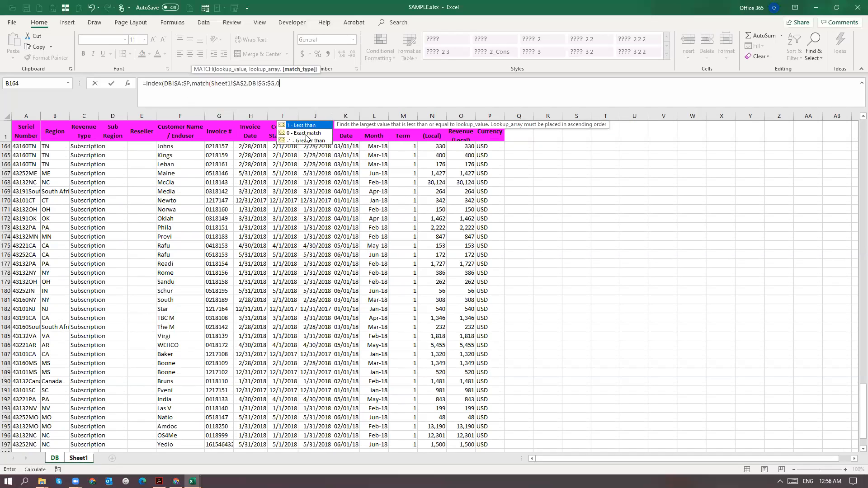
type(")")
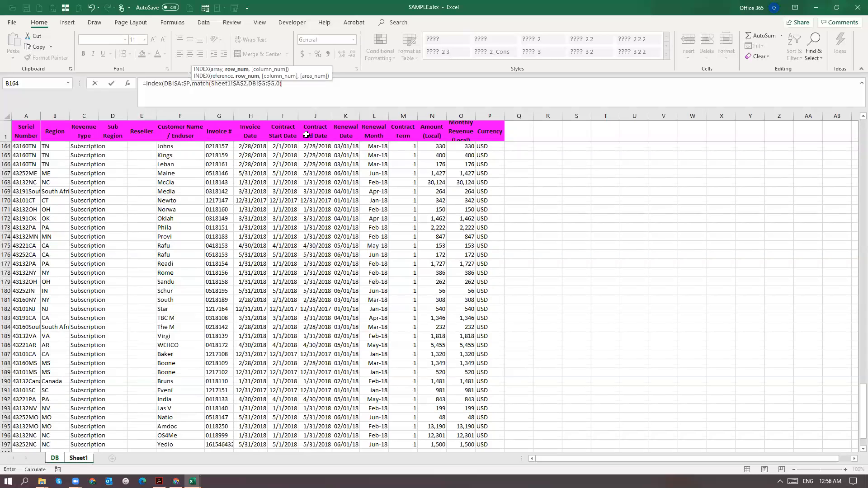
- Set the INDEX column number to 6, complete the B2 formula and compare it with the DB sheet
type(",6)")
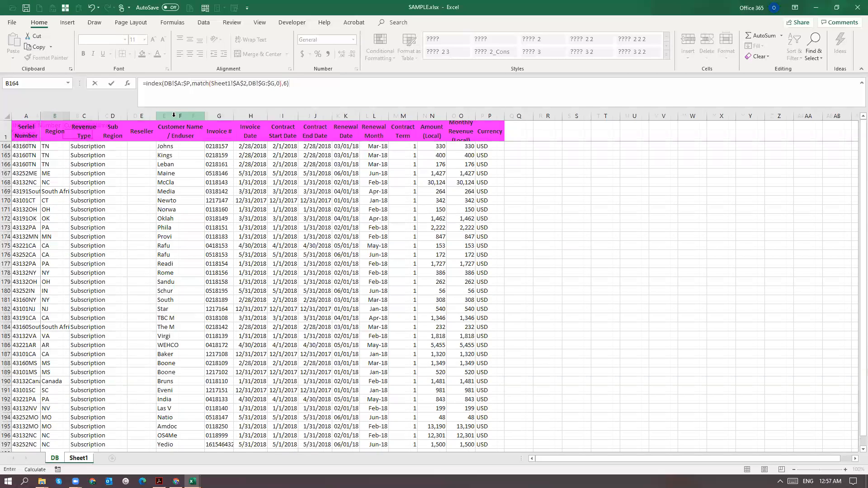
key("Escape")
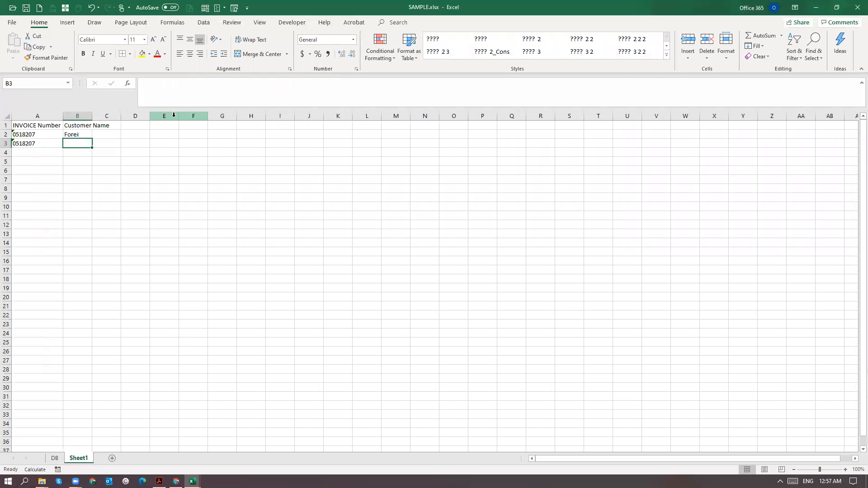
key("Up")
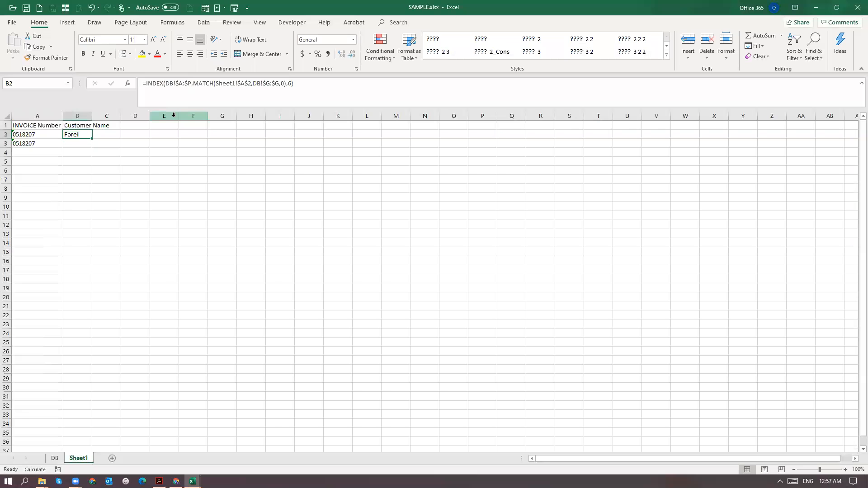
key("ctrl+Page_Up")
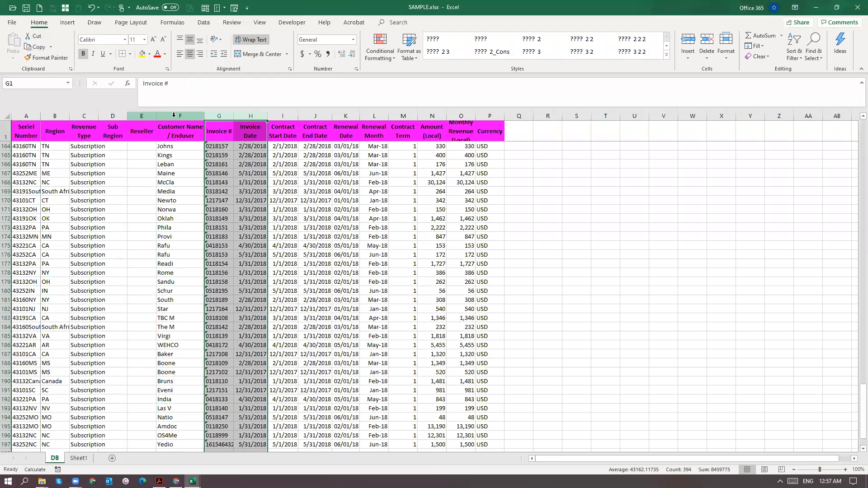
key("ctrl+Page_Down")
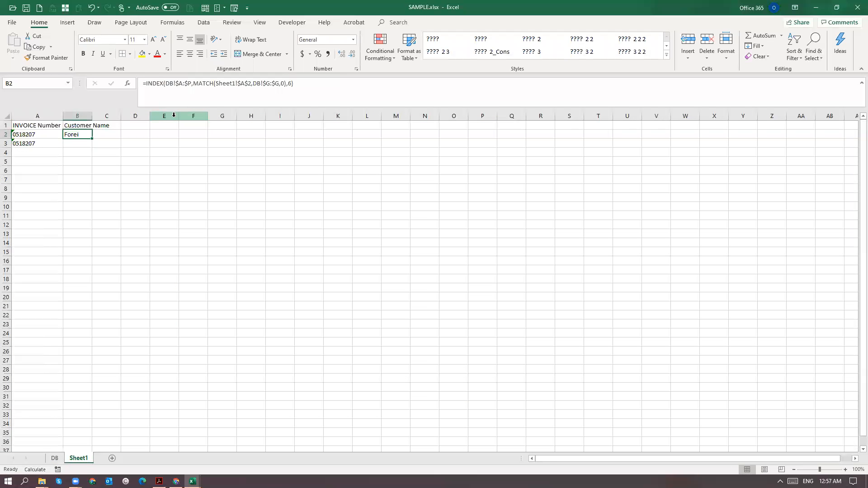
- Replace the column number 6 in B2's INDEX formula with a second MATCH function using B$1 as its lookup value
left_click(291, 84)
key("BackSpace")
type("match")
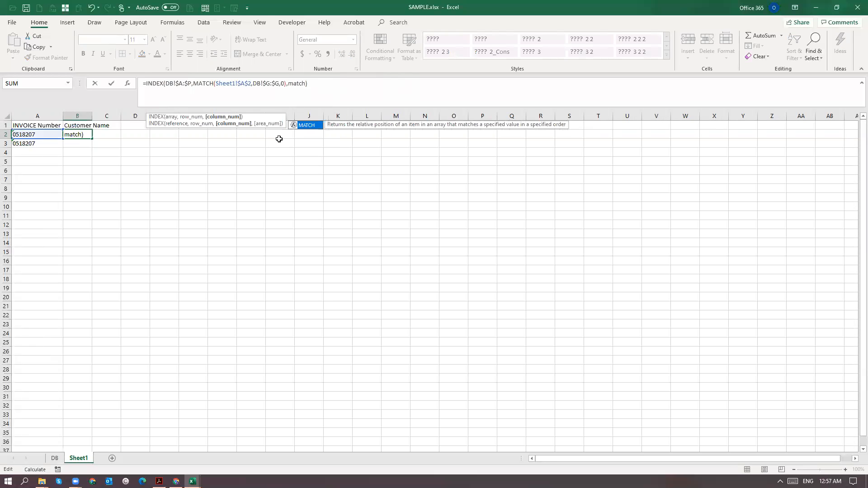
type("(")
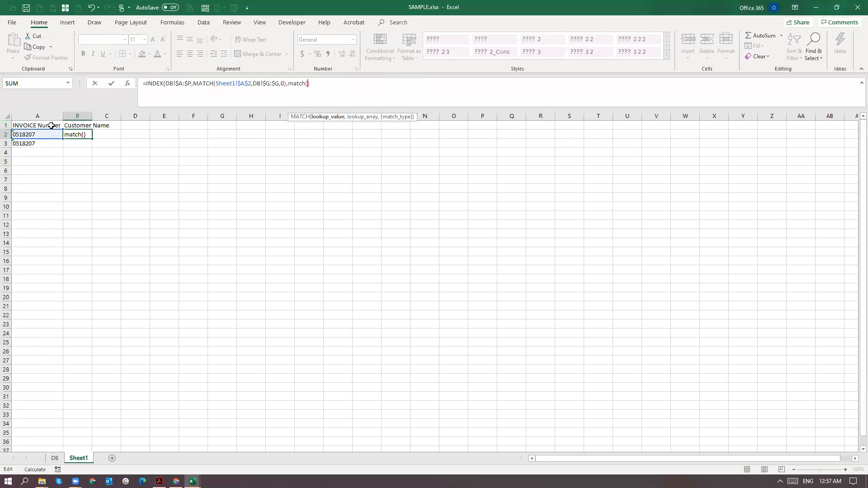
left_click(68, 127)
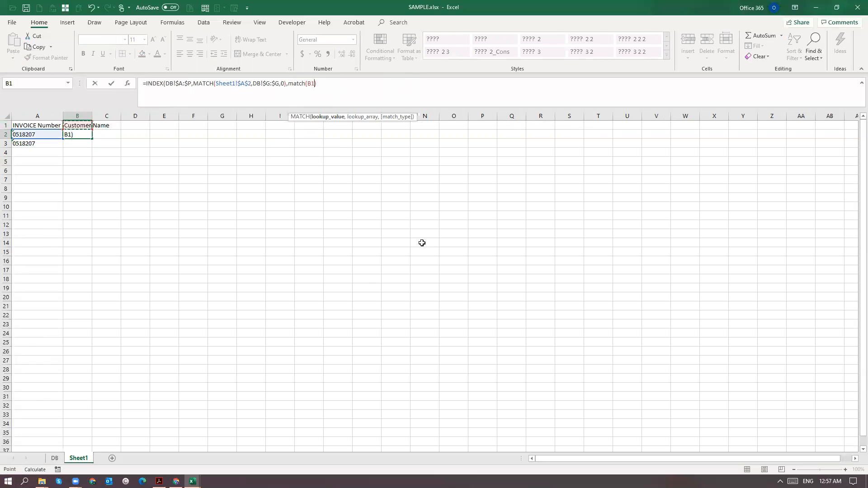
key("F4")
key("F4")
key("F4")
key("Down")
key("Down")
key("Down")
key("Down")
key("Down")
key("Down")
key("Down")
key("Down")
key("Down")
key("Down")
key("Down")
key("Down")
key("Down")
key("Down")
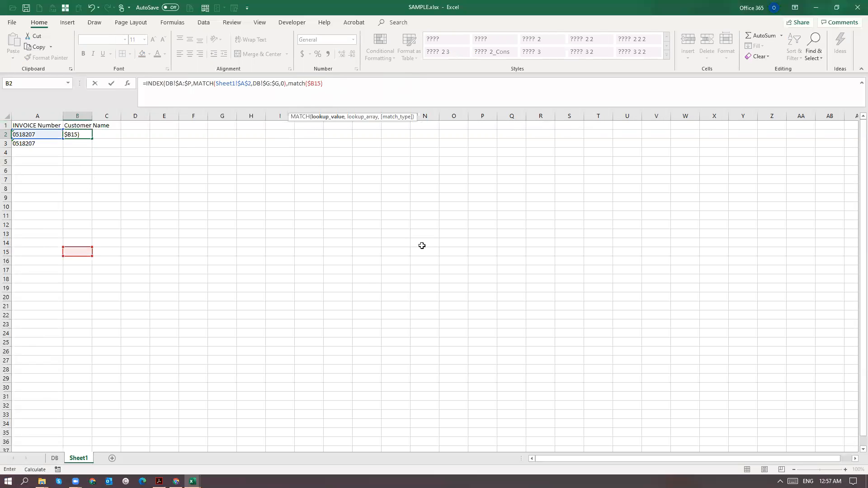
left_click(73, 127)
key("F4")
key("F4")
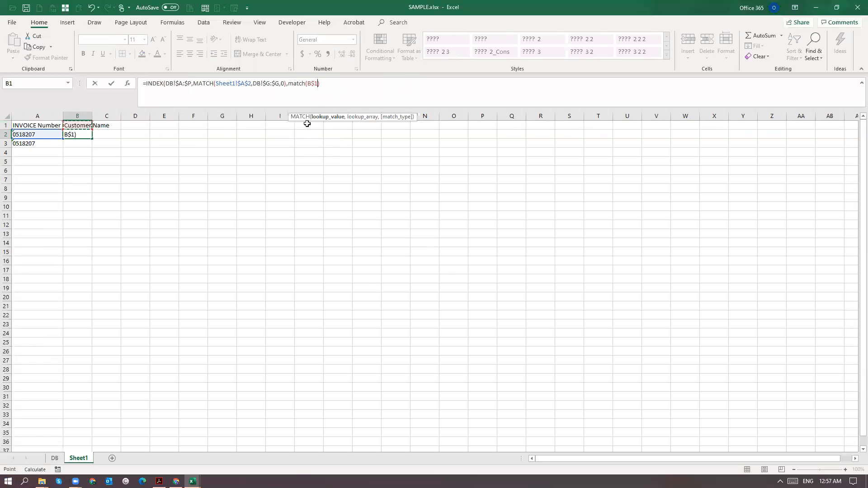
- Complete the second MATCH with the header row DB!$1:$1 as its lookup array and match type 0, and enter the formula
type(",")
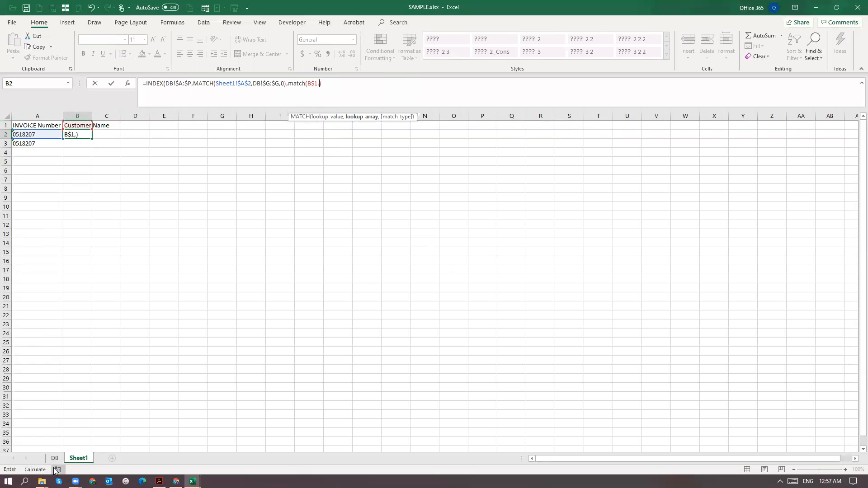
left_click(54, 458)
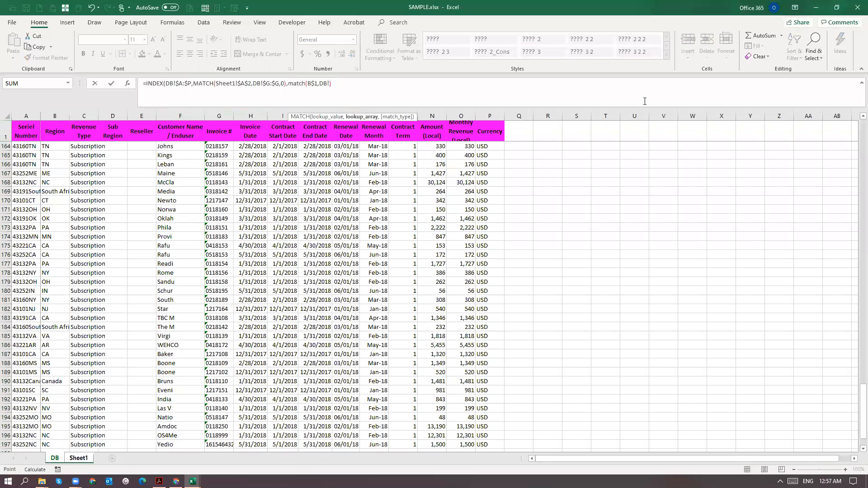
left_click(3, 136)
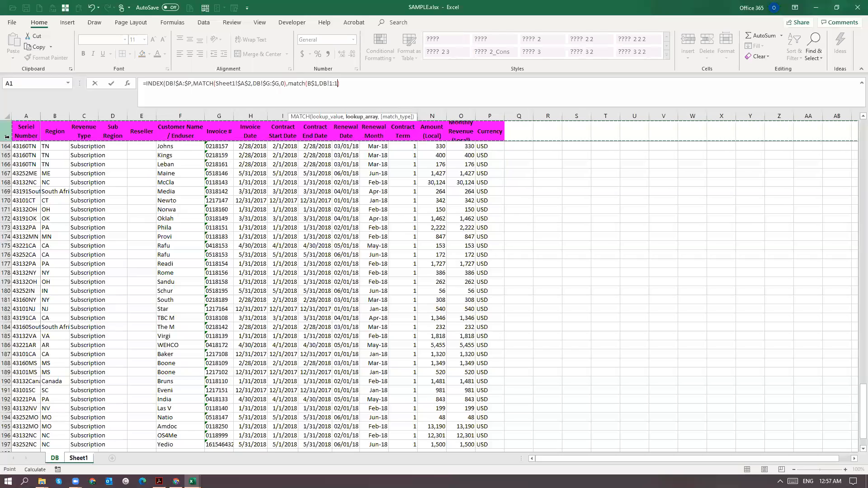
key("F4")
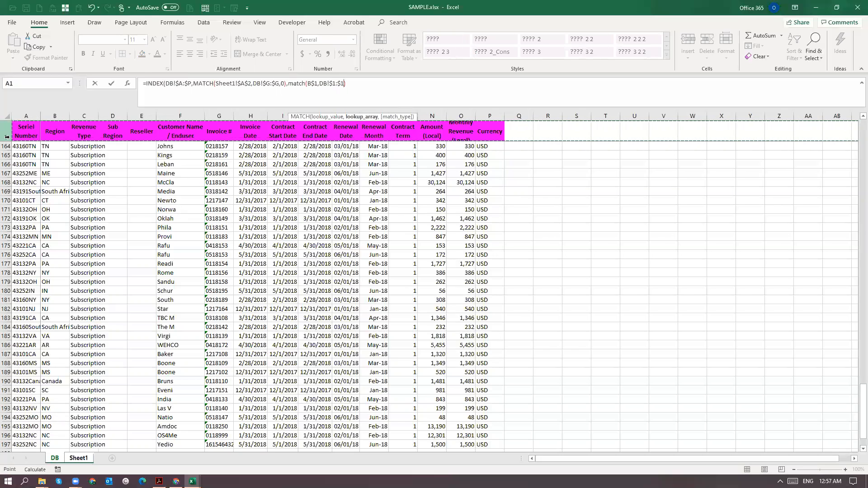
type(",")
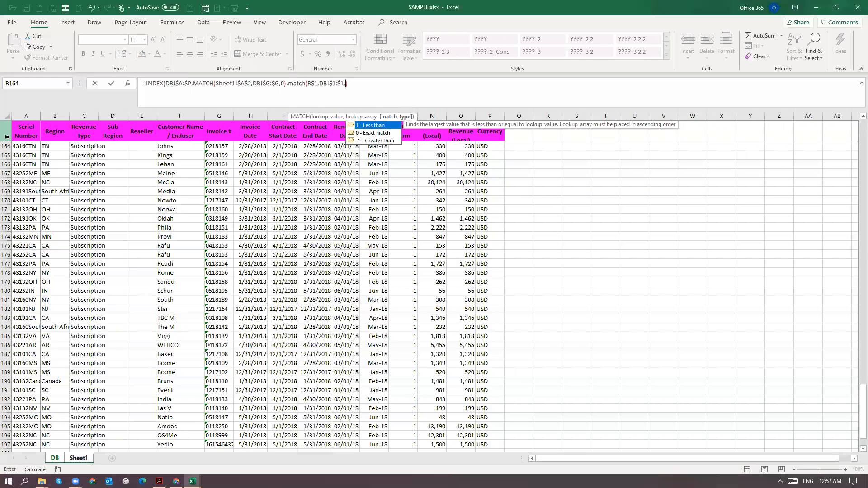
type("0)")
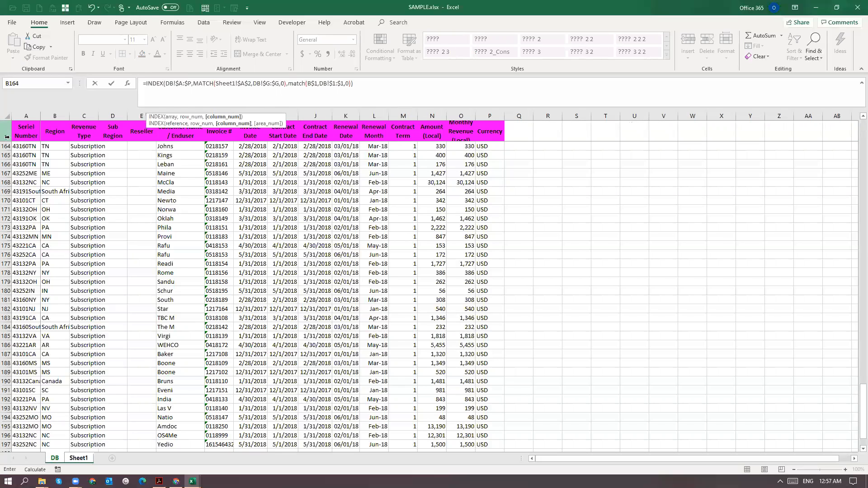
key("Return")
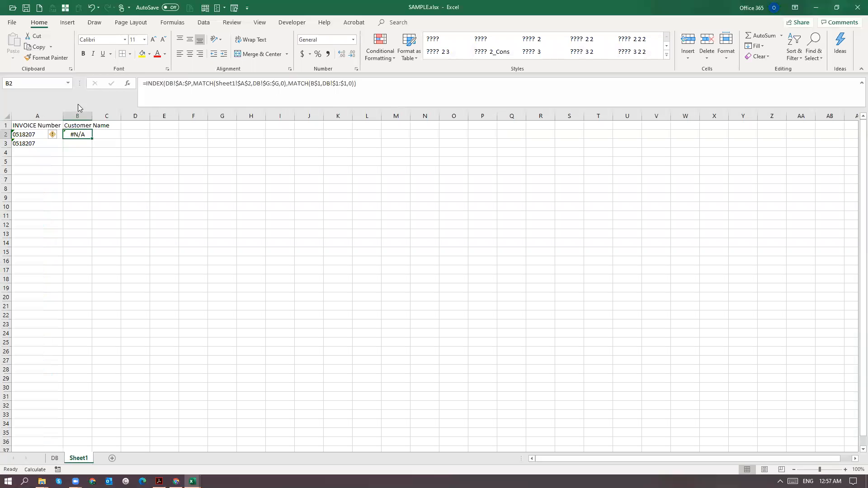
- Replace the B1 heading with DB's Customer Name / Enduser header, pasted without its formatting, and re-enter the B2 formula
left_click(70, 130)
key("ctrl+Page_Up")
key("Up")
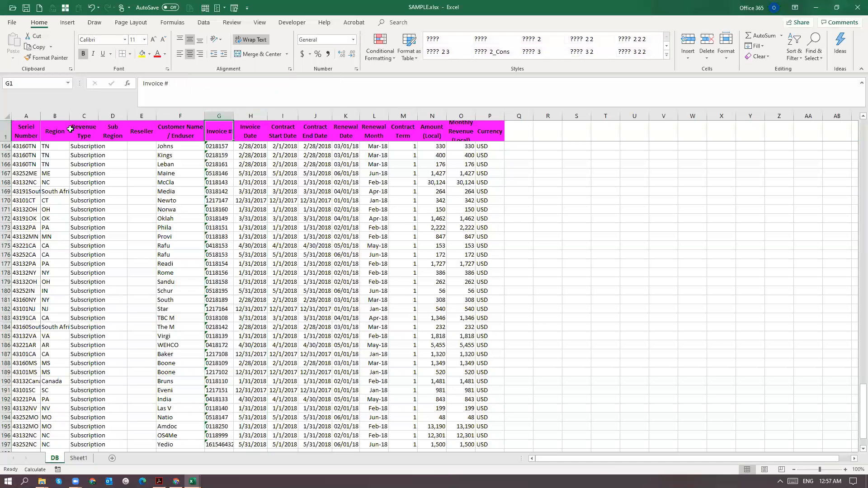
key("Left")
key("ctrl+c")
key("ctrl+Page_Down")
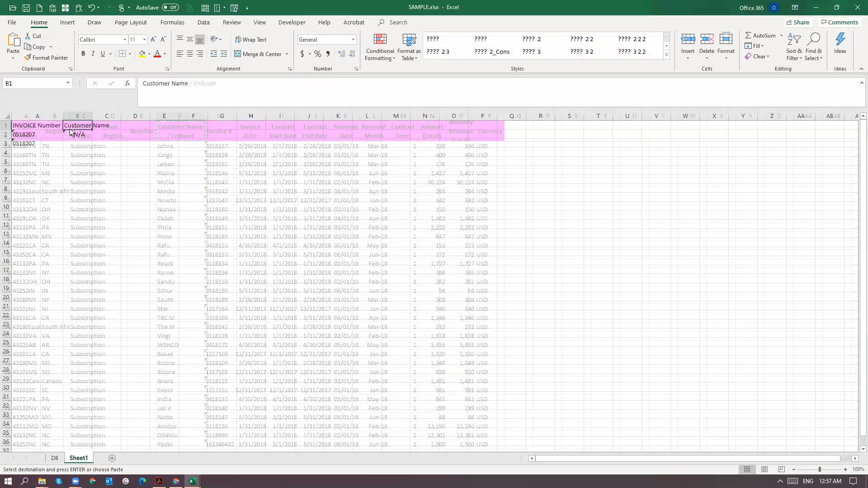
key("alt")
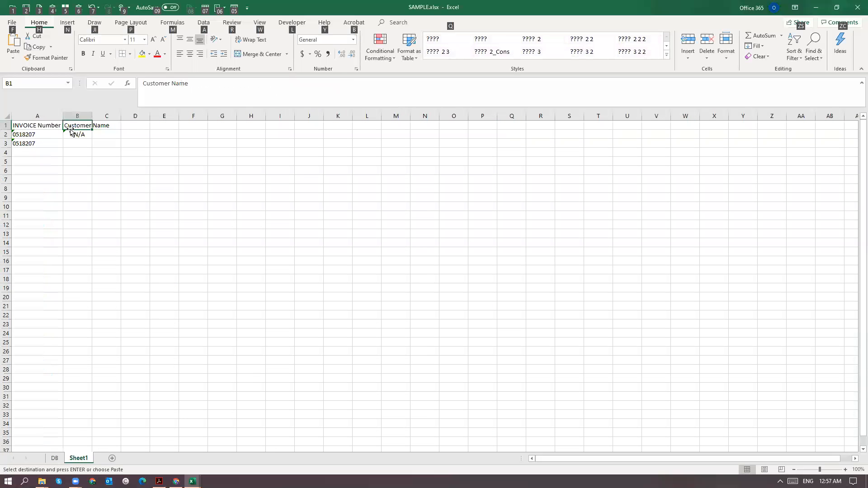
key("ctrl+v")
key("Down")
key("F2")
key("Return")
key("Up")
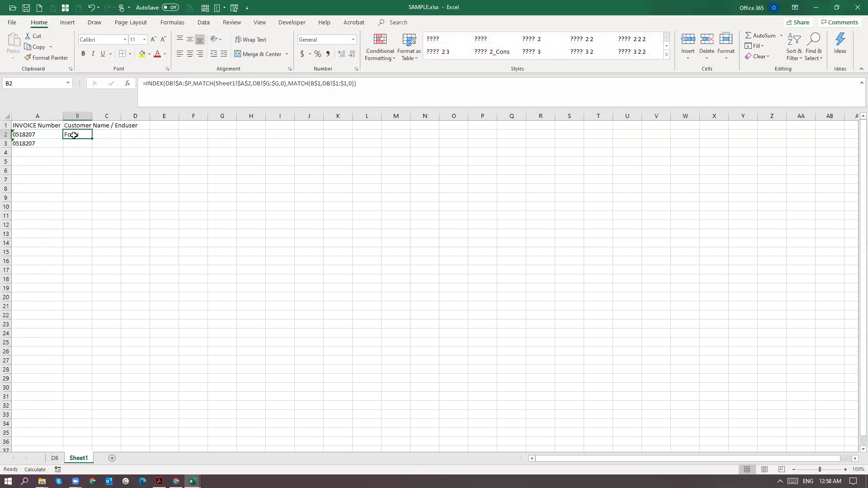
- Copy the INDEX and MATCH formula from B2 across C2:H2
key("Up")
key("Down")
key("ctrl+c")
key("Right")
key("shift+Right")
key("shift+Right")
key("shift+Right")
key("shift+Right")
key("shift+Right")
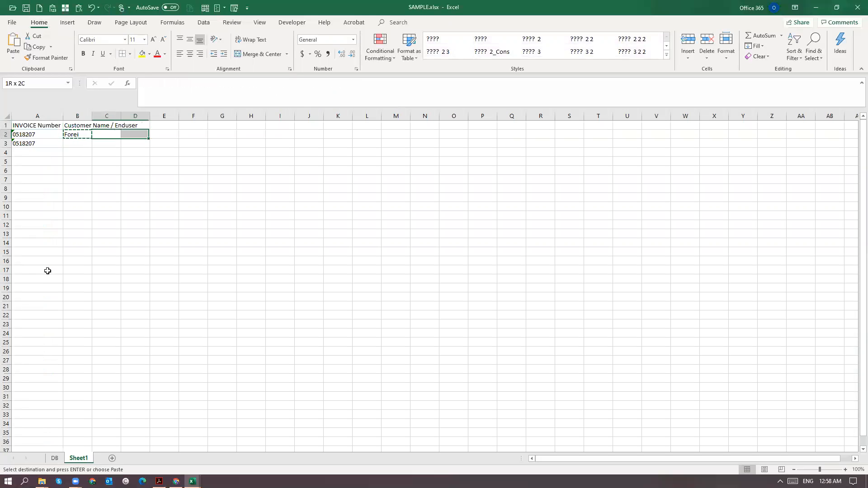
key("ctrl+v")
key("Escape")
key("Left")
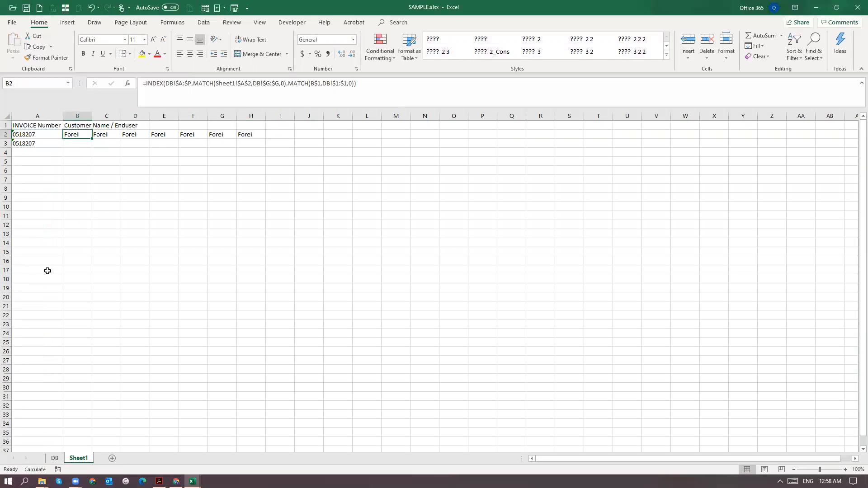
- Copy DB's Revenue Type header into C1 of Sheet1, pasted without its formatting
key("ctrl+Page_Up")
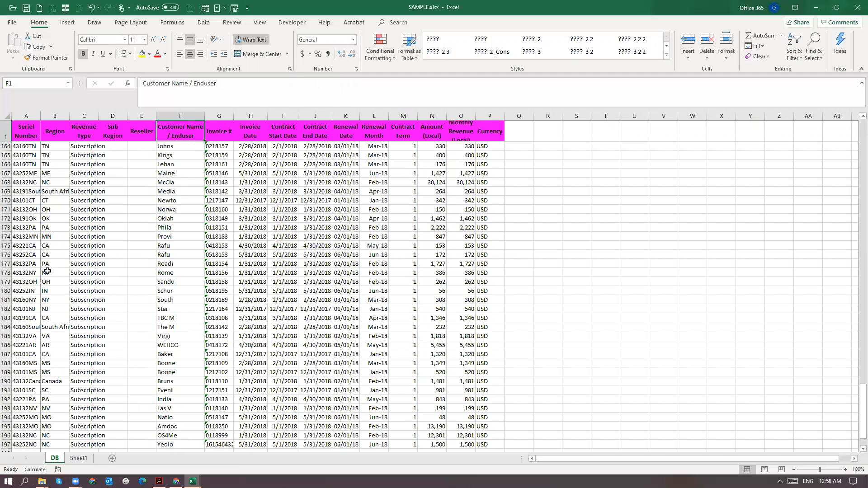
key("Left")
key("Left")
key("Left")
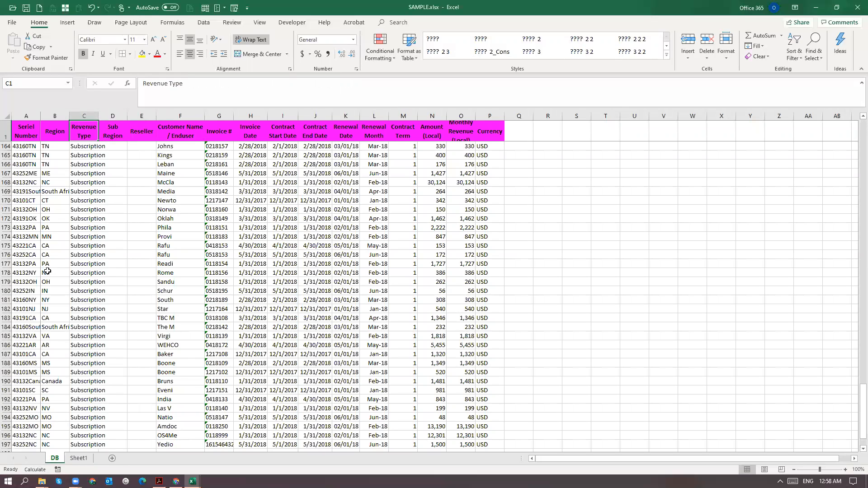
key("ctrl+c")
key("ctrl+Page_Down")
key("Up")
key("Right")
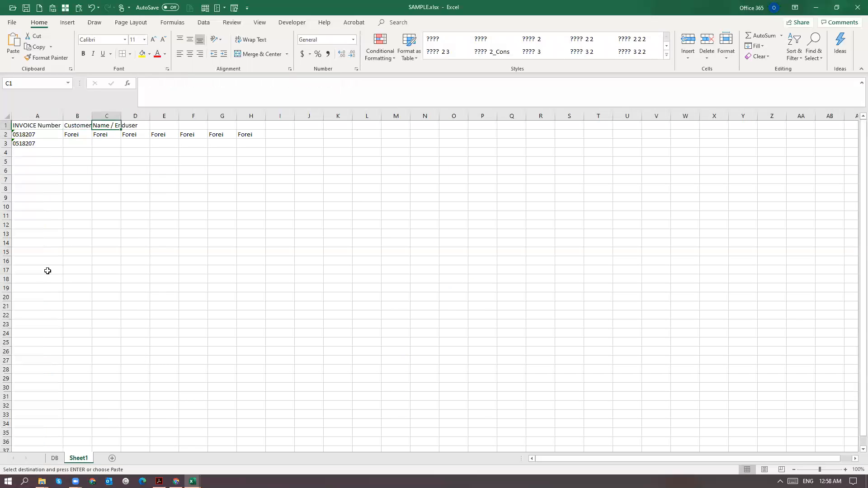
key("alt")
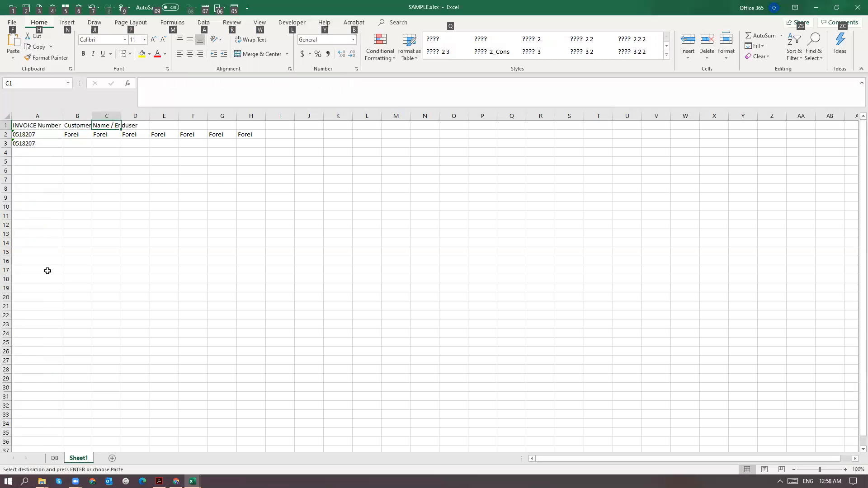
key("ctrl+v")
- Re-enter the INDEX and MATCH formula in C2 so that it looks up the Revenue Type heading
left_click(112, 135)
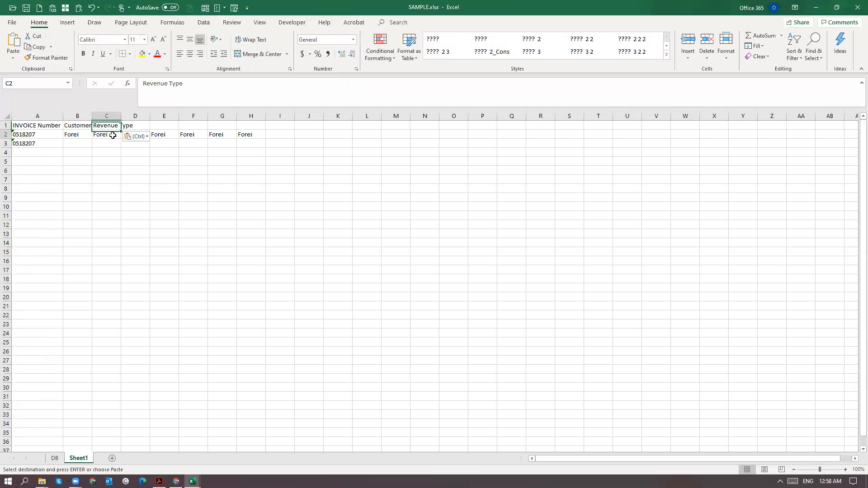
key("F2")
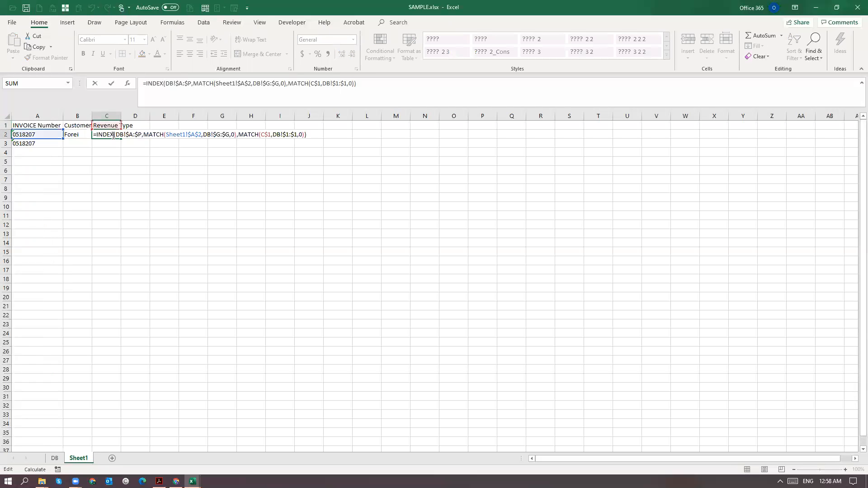
key("ctrl+Return")
key("Left")
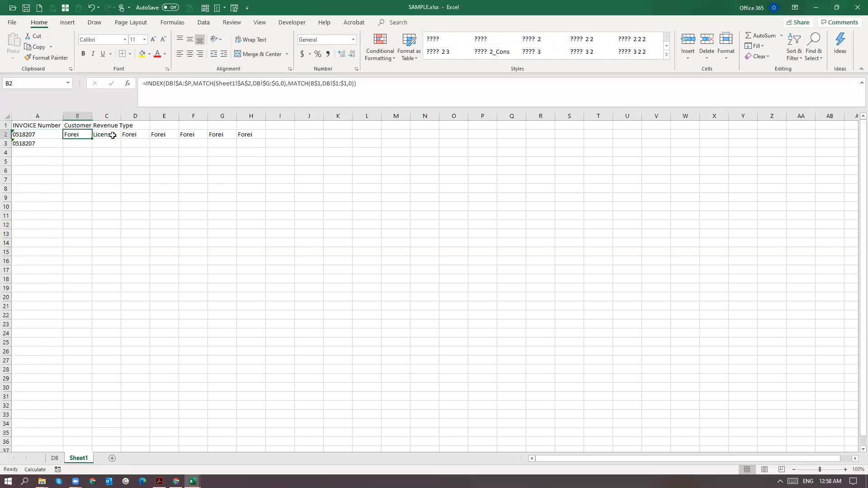
key("Left")
key("Right")
- Examine DB's columns from Invoice # across to Monthly Revenue (Local)
key("ctrl+Page_Up")
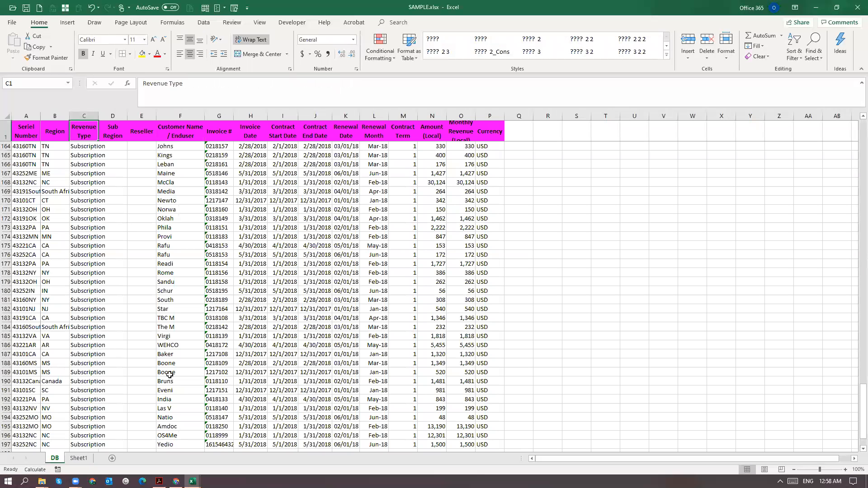
left_click(216, 115)
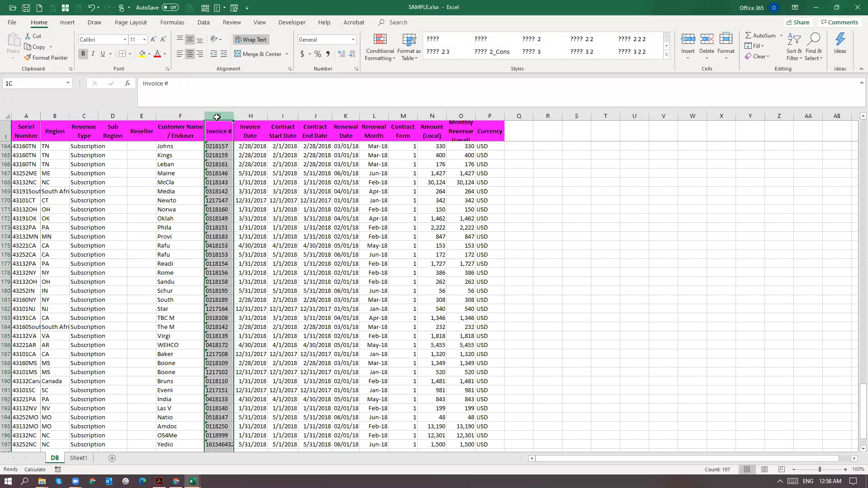
left_click_drag(216, 117, 467, 119)
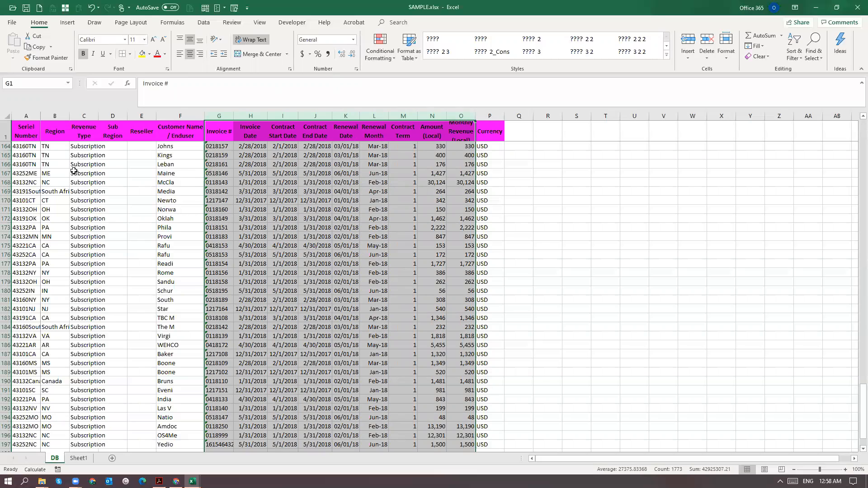
key("ctrl+Page_Down")
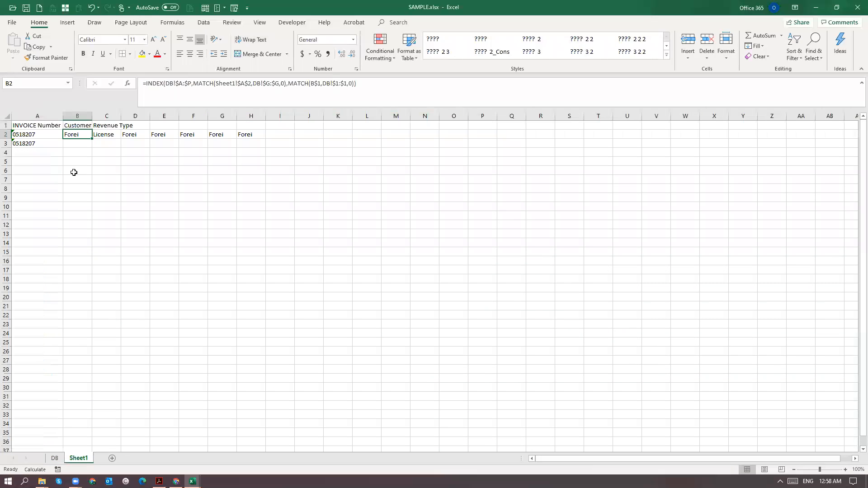
- Review the arguments of the INDEX and MATCH formula in B2 of Sheet1
key("F2")
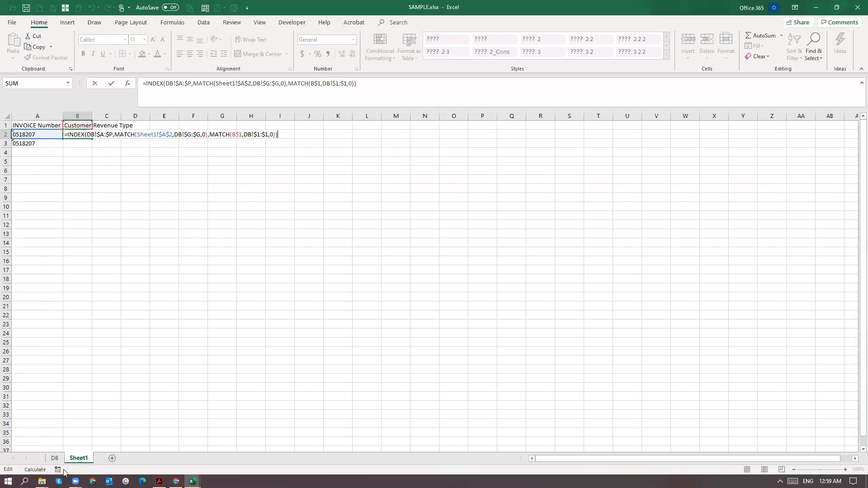
key("ctrl+Return")
left_click(55, 458)
left_click(79, 458)
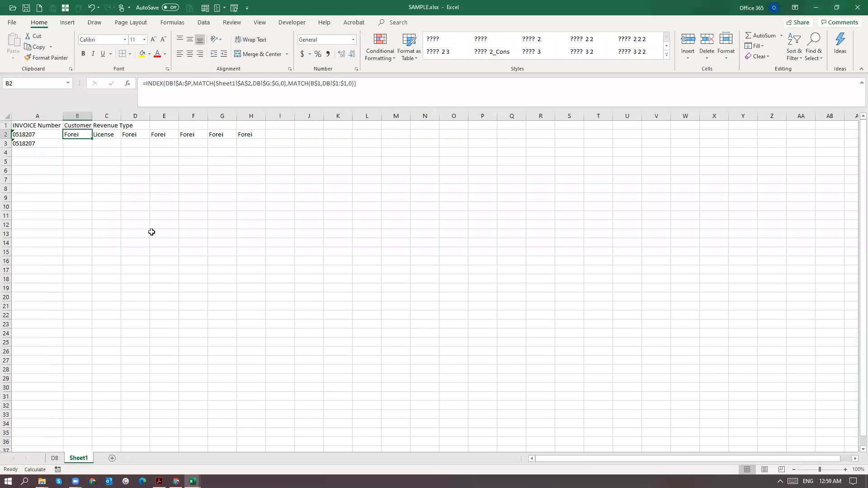
left_click(211, 92)
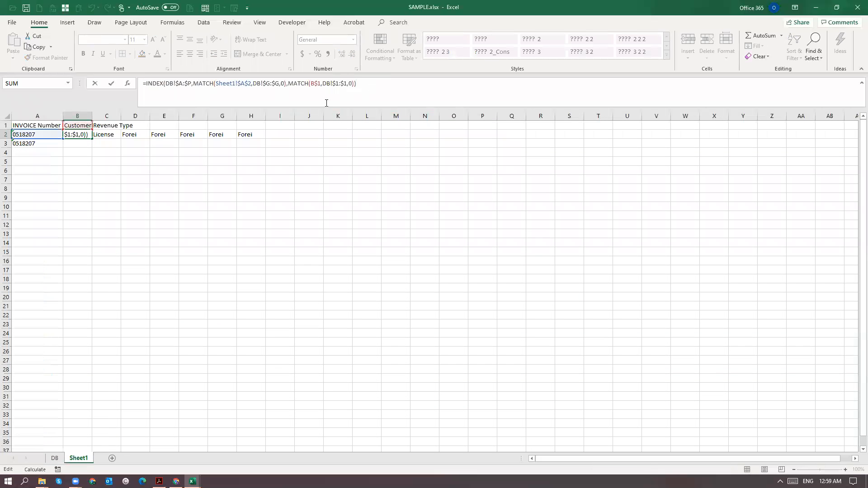
key("Return")
key("Up")
key("Left")
key("Right")
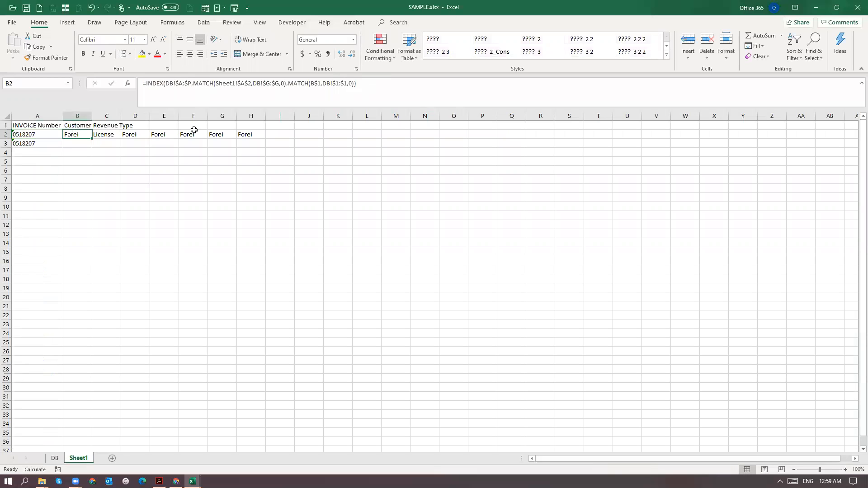
- Copy the formulas from B2:H2 into B3:H3 and recalculate the workbook
key("ctrl+shift+Right")
key("ctrl+c")
key("Down")
key("ctrl+v")
key("F2")
key("Escape")
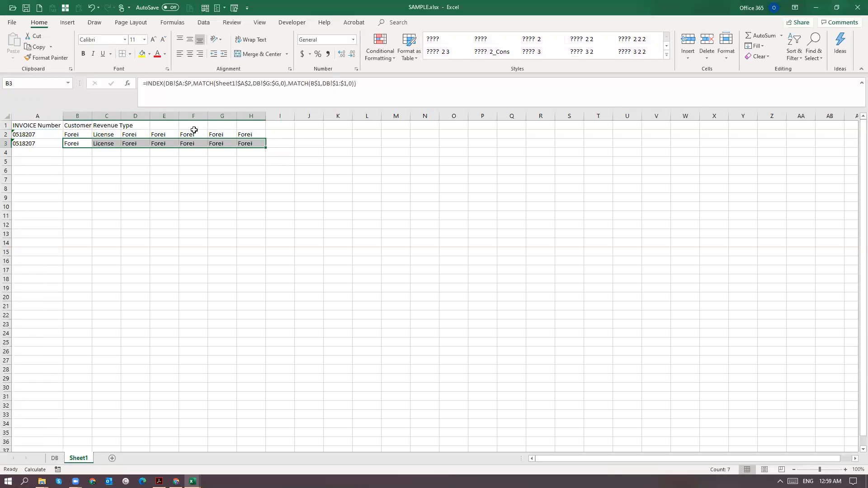
key("Right")
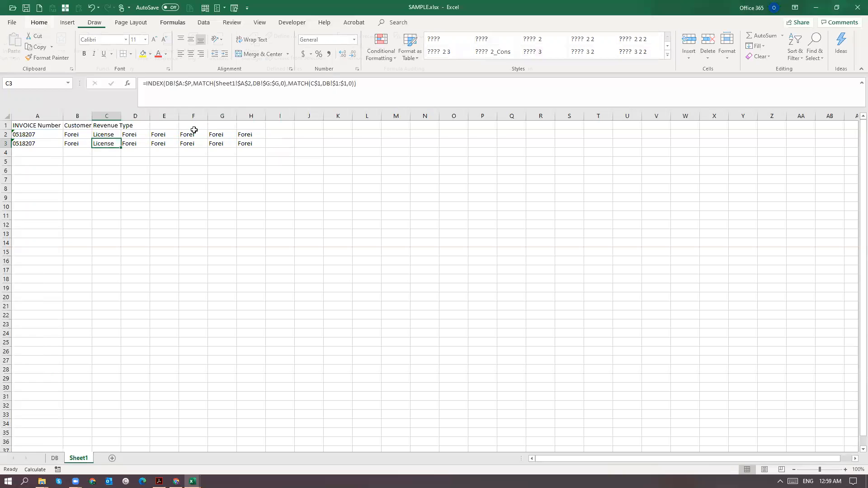
key("alt+m")
key("x")
key("a")
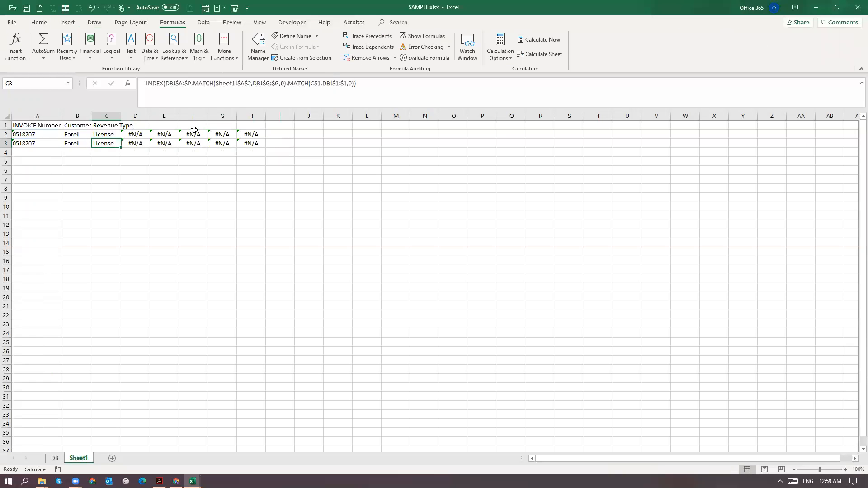
- Copy DB's Contract Start Date header into D1 of Sheet1 without its formatting
key("Right")
key("Up")
key("Up")
key("ctrl+Page_Up")
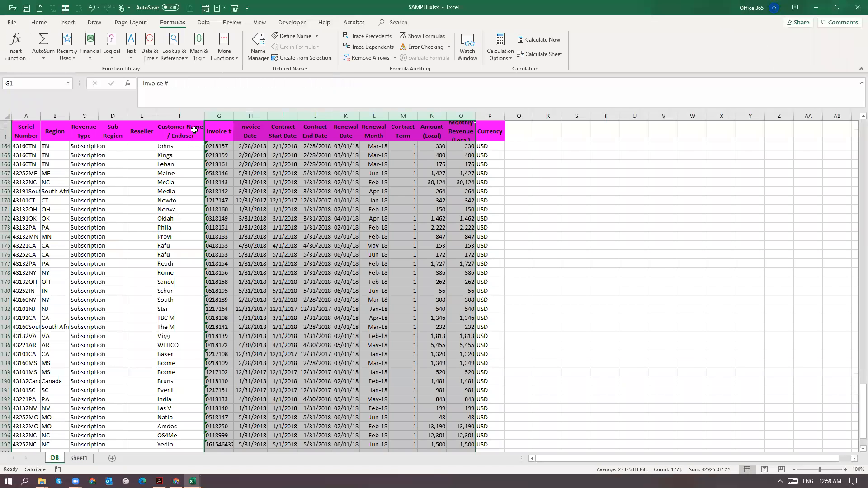
key("Right")
key("ctrl+c")
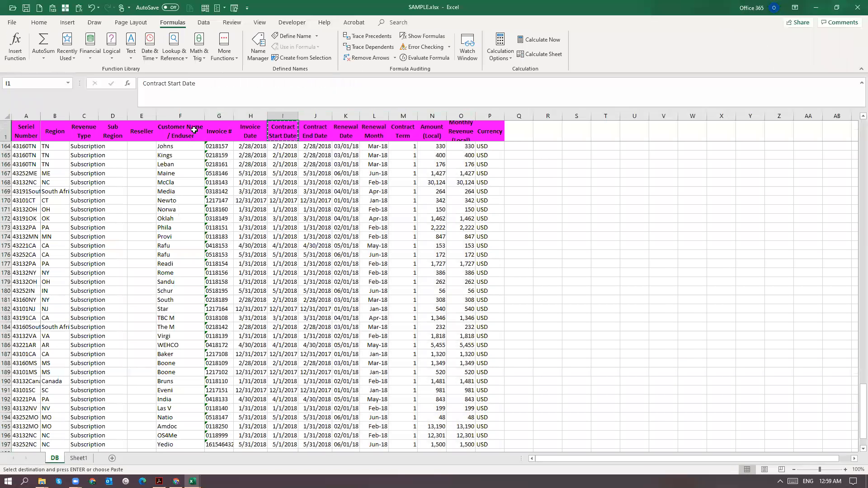
key("ctrl+Page_Down")
key("alt")
key("ctrl+v")
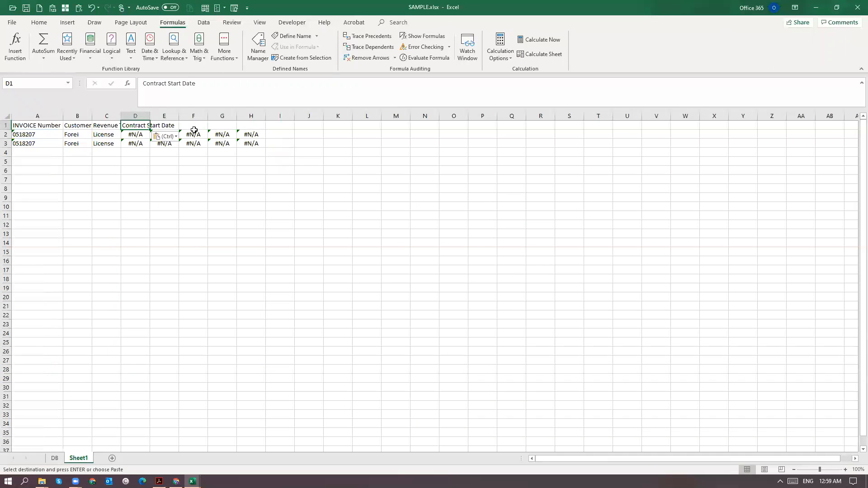
key("Escape")
- Fill the D2 formula down to D3 and widen column D to fit its heading
key("Down")
key("shift+Down")
key("ctrl+d")
key("ctrl+q")
key("Escape")
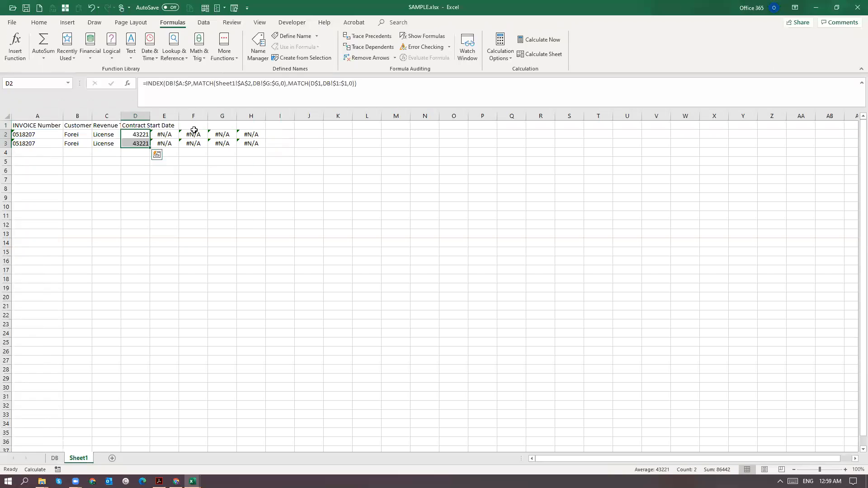
key("Up")
double_click(155, 115)
- Format D2:D3 as Date with the *3/14/2012 type
left_click(156, 135)
left_click_drag(156, 135, 154, 143)
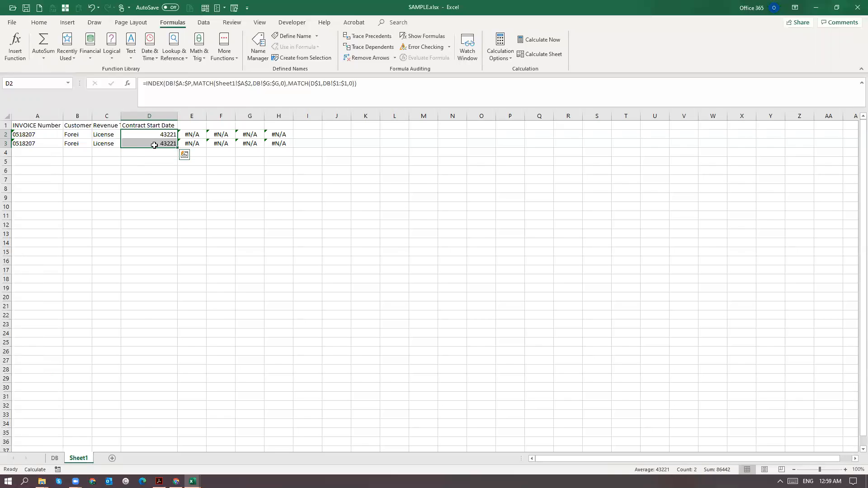
key("ctrl+1")
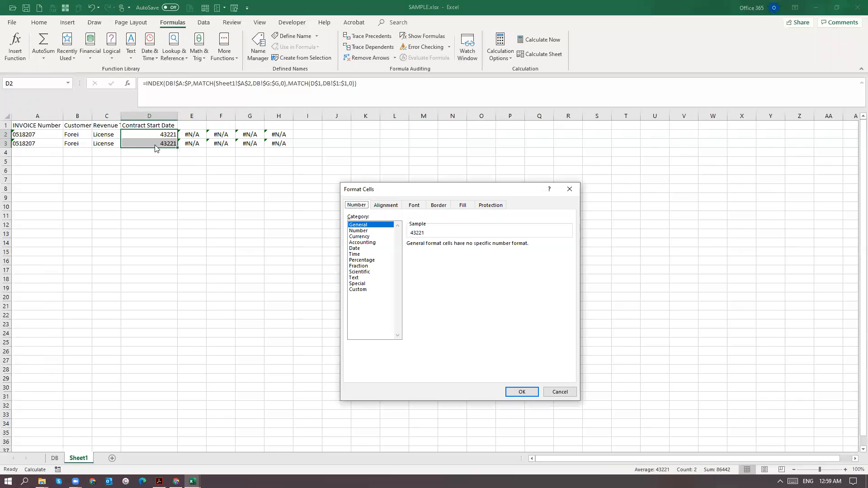
left_click(355, 248)
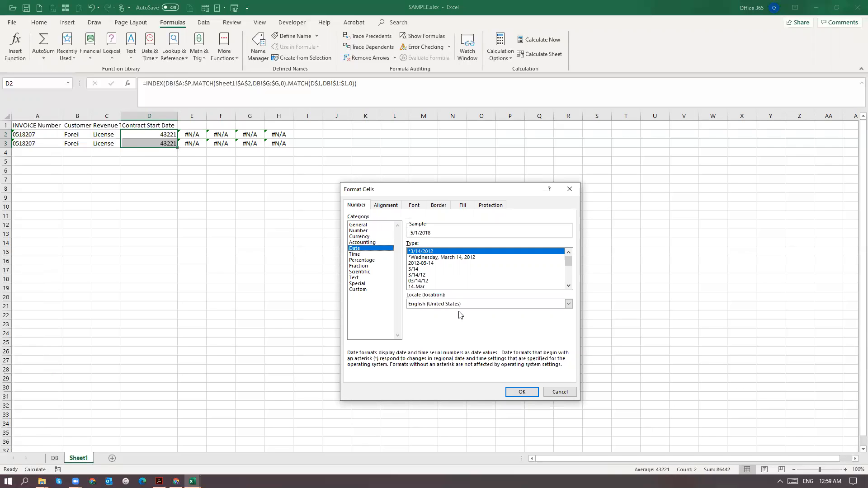
left_click(508, 388)
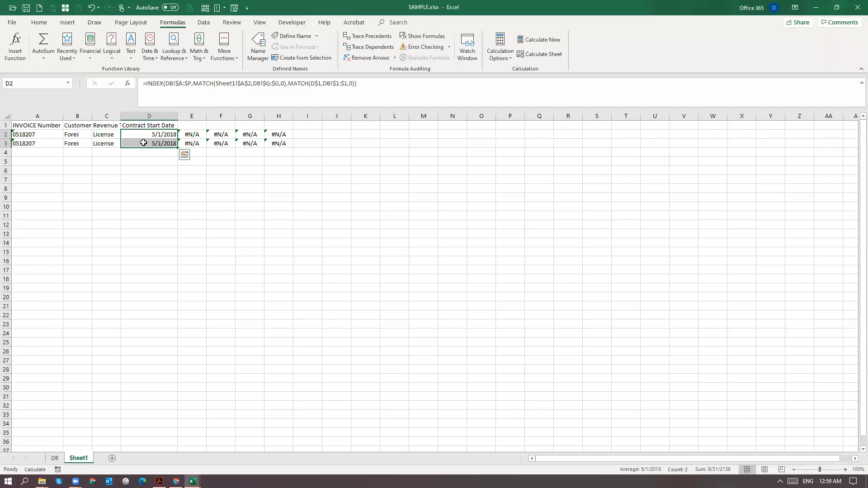
- Apply the Short Date number format to D2:D3
left_click(45, 26)
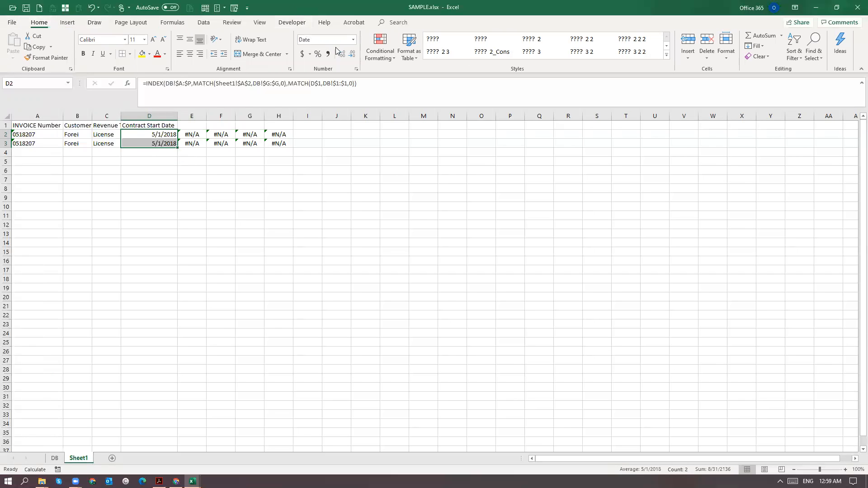
left_click(355, 40)
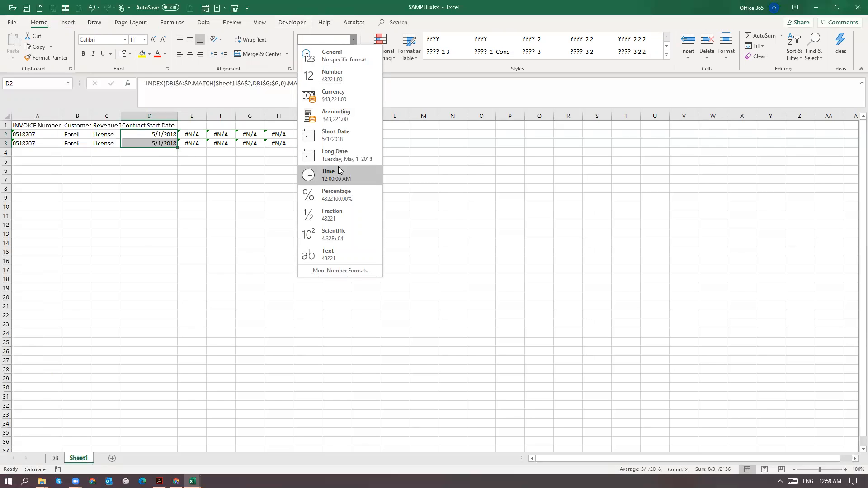
left_click(339, 135)
- Copy DB's Seriel Number header into E1 of Sheet1 without its formatting and recalculate the formulas
left_click(153, 126)
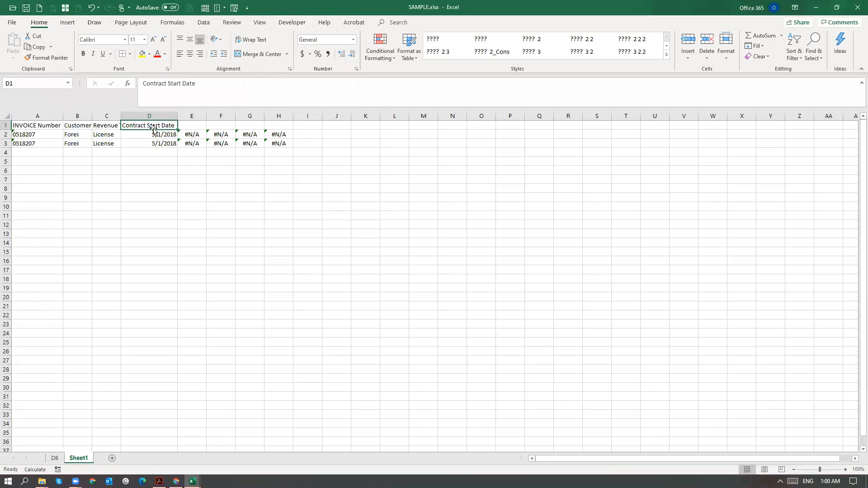
left_click(55, 458)
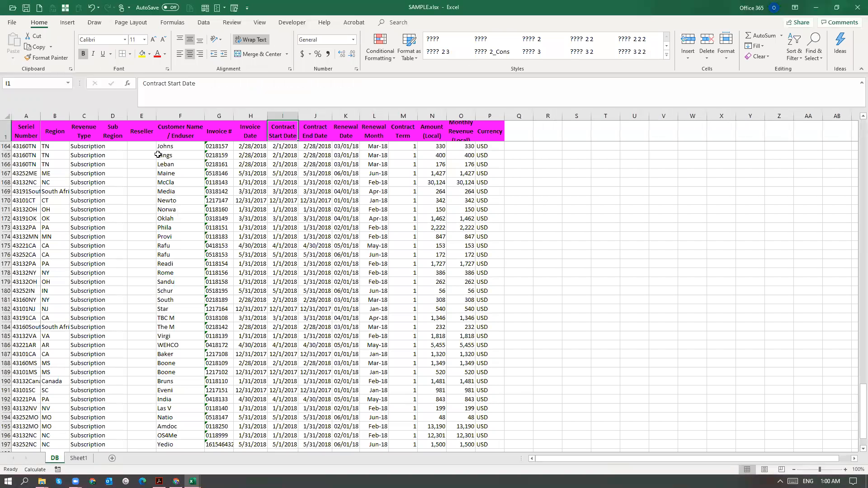
left_click(35, 137)
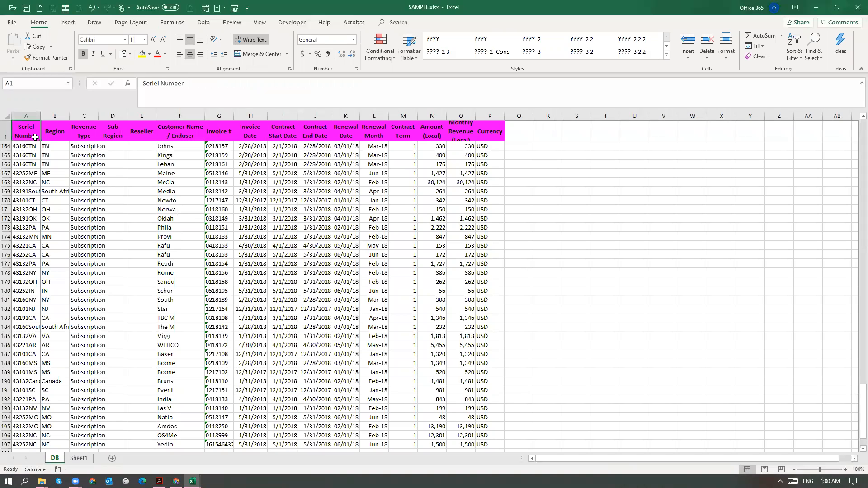
key("ctrl+c")
key("ctrl+Page_Down")
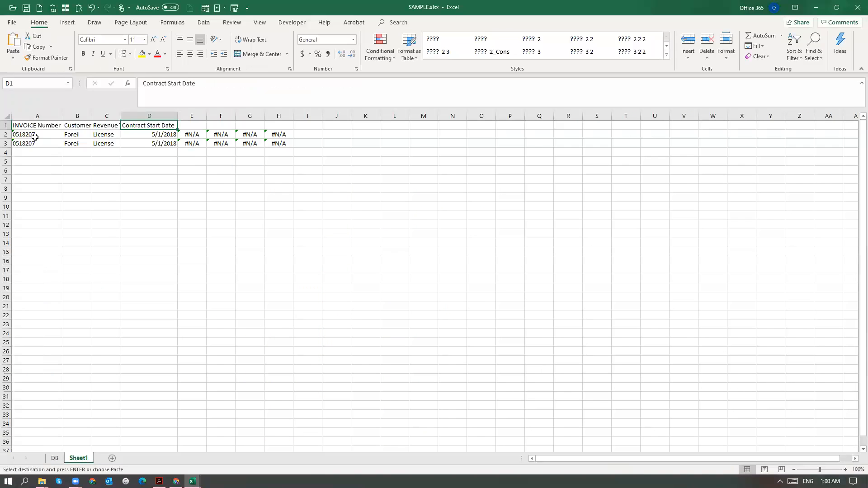
key("Right")
key("ctrl+v")
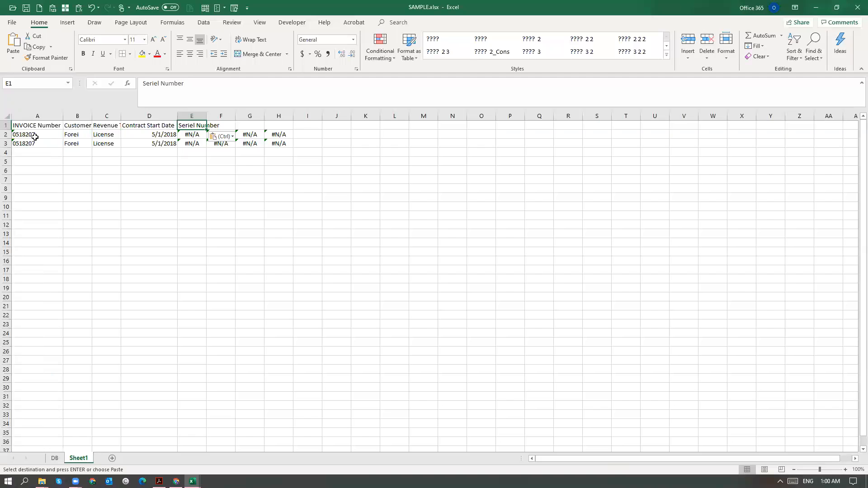
key("alt+m")
key("b")
key("Down")
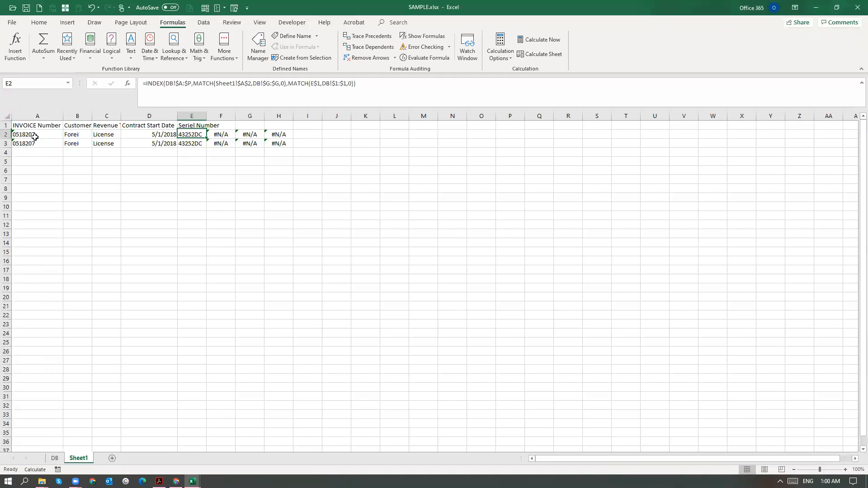
- Replace the invoice number in A3 with a different one copied from DB's Invoice # column
left_click(35, 136)
key("ctrl+c")
key("ctrl+Page_Up")
key("Right")
key("Right")
key("Right")
key("Right")
key("Right")
key("Right")
key("Down")
key("Down")
key("Down")
key("Down")
key("Down")
key("Down")
key("Down")
key("Down")
key("ctrl+c")
key("ctrl+Page_Down")
key("Down")
key("ctrl+v")
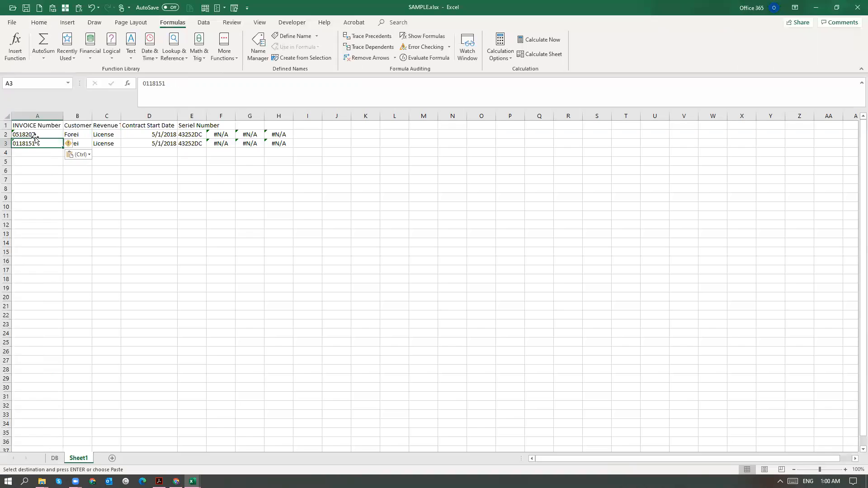
- Examine the formula in B3, including the absolute Sheet1!$A$2 lookup reference in its first MATCH
key("Escape")
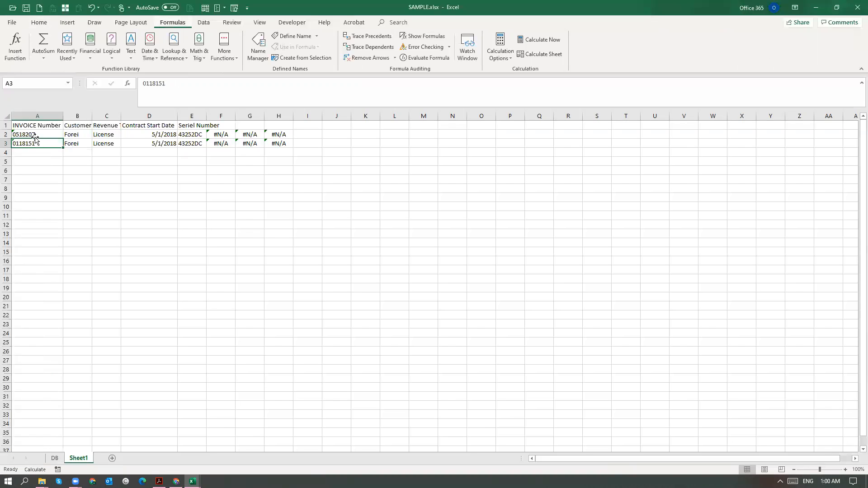
left_click(129, 135)
left_click(98, 141)
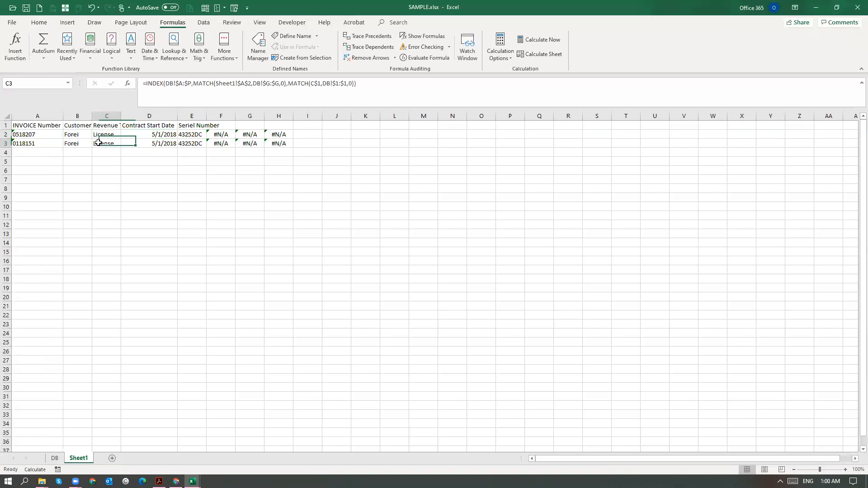
left_click(70, 140)
double_click(70, 141)
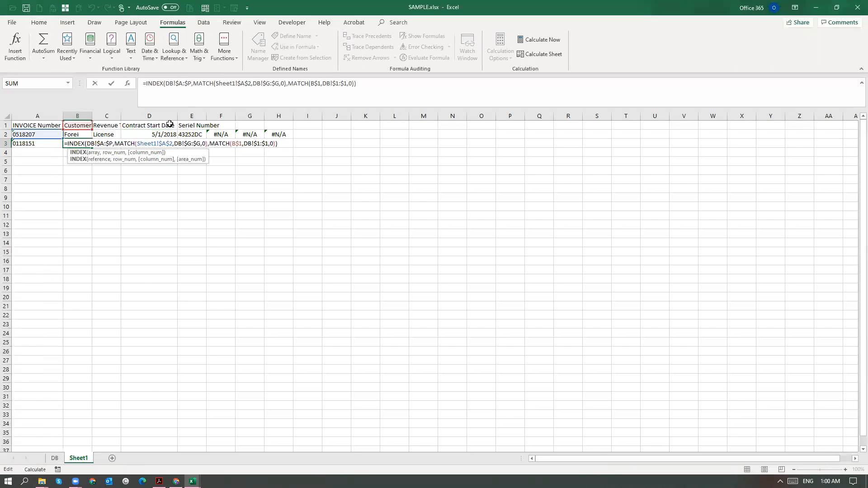
left_click(242, 84)
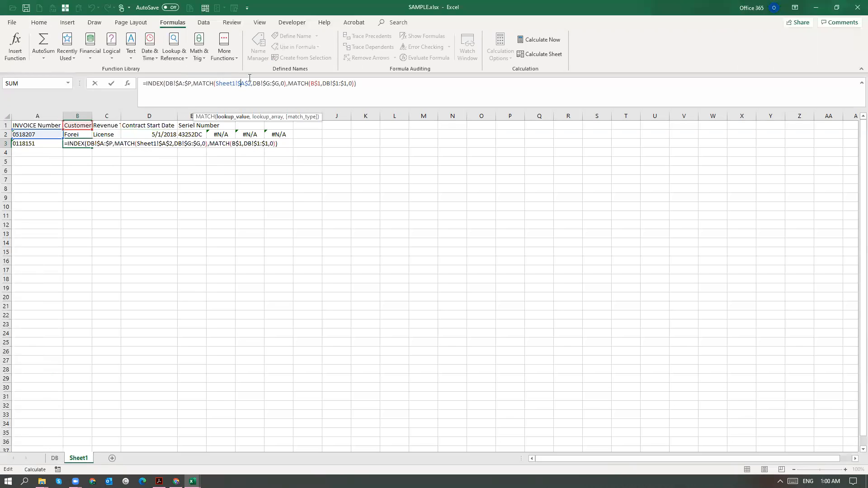
key("ctrl+Return")
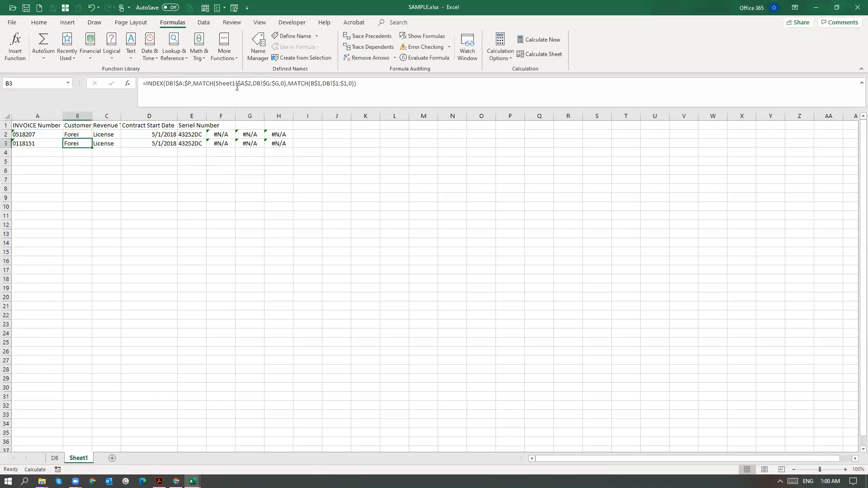
left_click(253, 85)
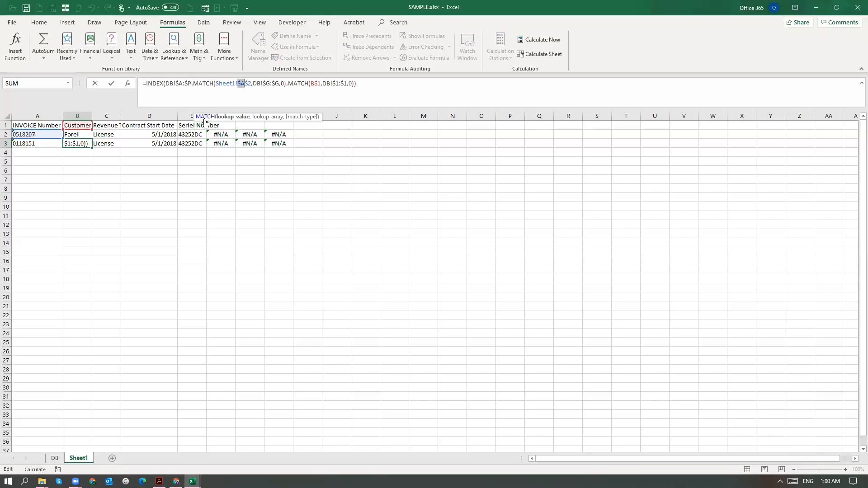
key("Return")
- Change the first MATCH lookup reference in B2's formula to Sheet1!$A2 so only the column stays fixed
key("Up")
key("Up")
left_click(238, 84)
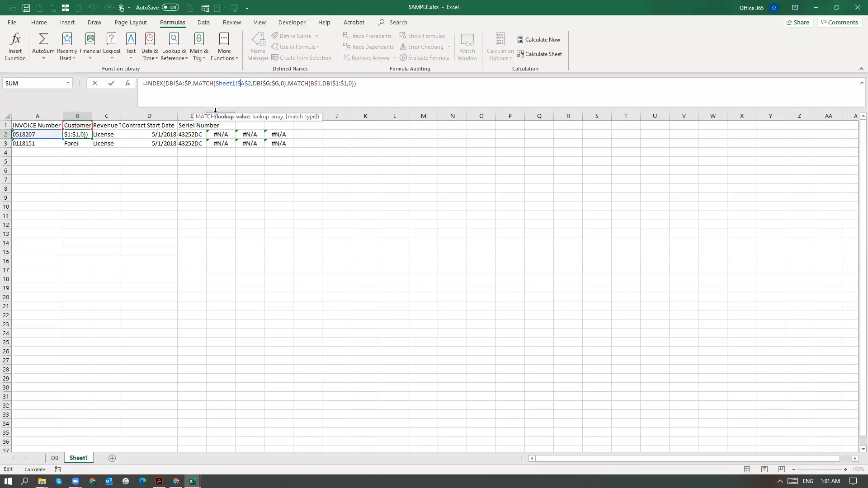
key("BackSpace")
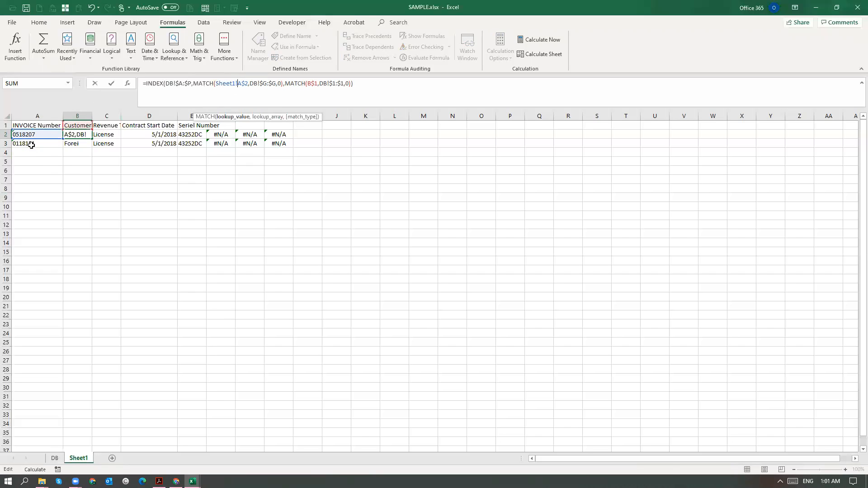
left_click(244, 86)
type("$")
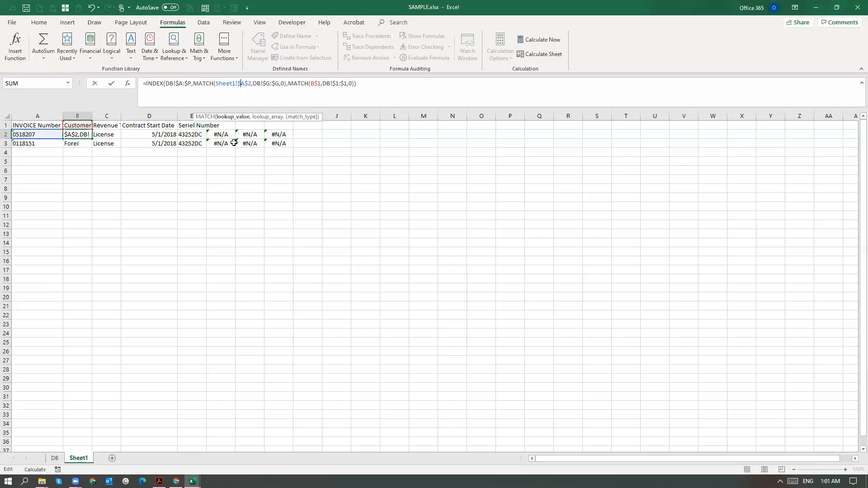
key("BackSpace")
key("ctrl+Return")
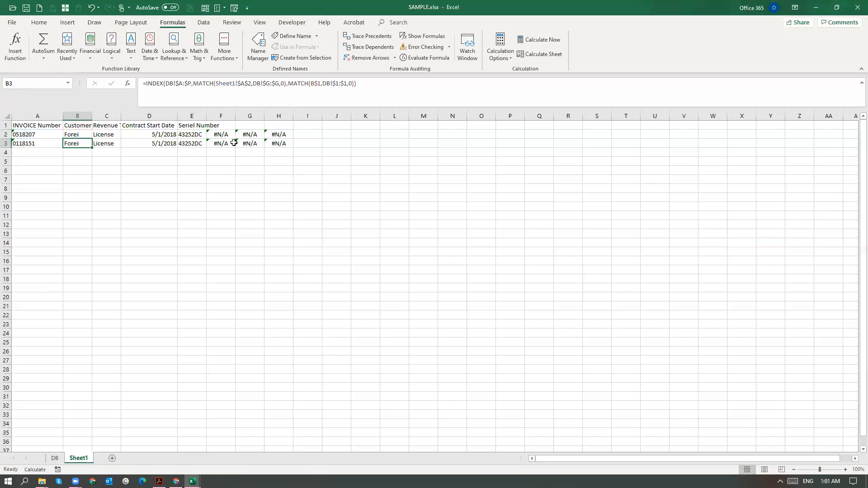
- Copy the corrected formula from B2 into B3 and recalculate it
key("ctrl+c")
key("Down")
key("ctrl+v")
key("F2")
key("Return")
key("Up")
key("Left")
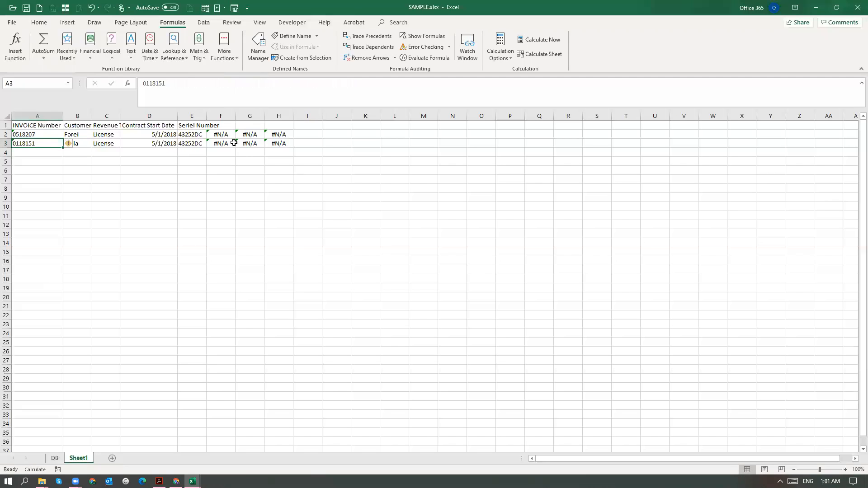
key("Right")
key("Up")
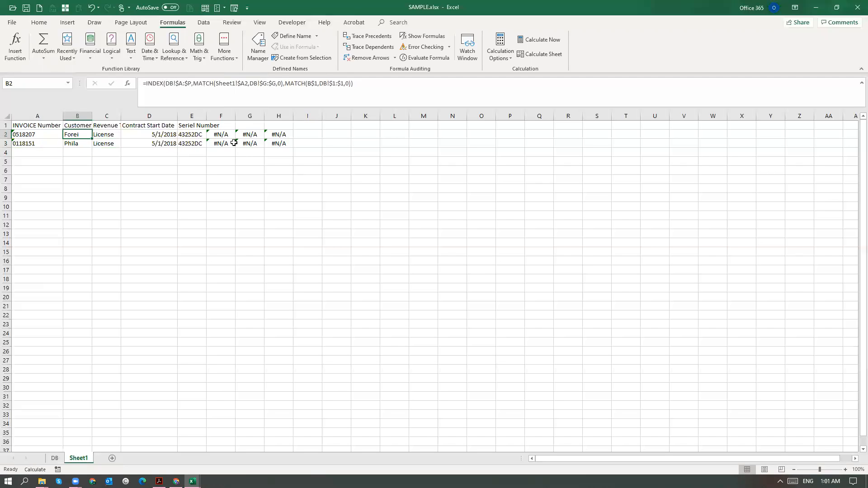
- Copy the formulas in B2:B3 across to column H and recalculate the sheet
key("shift+Down")
key("ctrl+c")
key("shift+Right")
key("shift+Right")
key("shift+Right")
key("shift+Right")
key("shift+Right")
key("shift+Right")
key("ctrl+v")
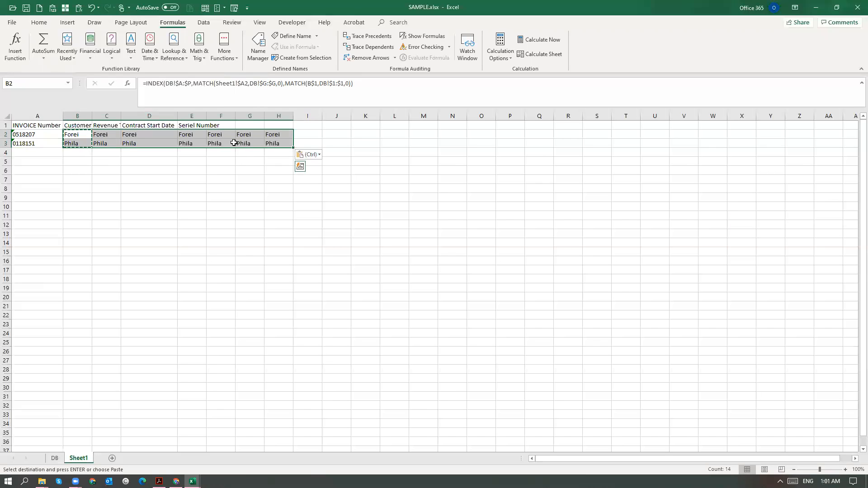
key("Escape")
key("F9")
- Format the Contract Start Date results in D2:D3 with the Date category
key("Right")
key("Right")
key("Left")
key("Right")
key("shift+Down")
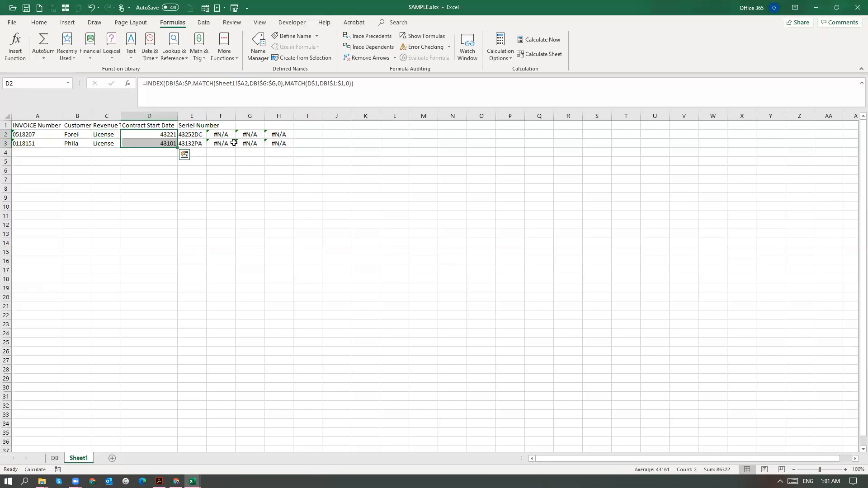
key("Up")
key("Down")
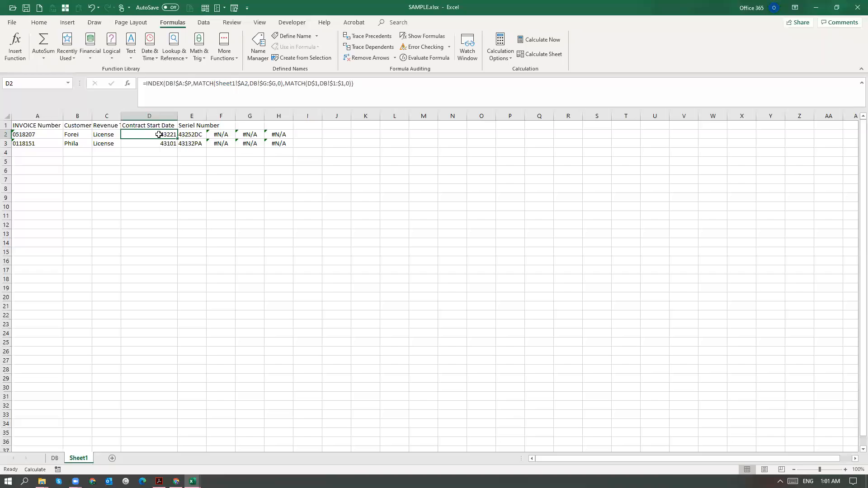
left_click_drag(159, 134, 162, 143)
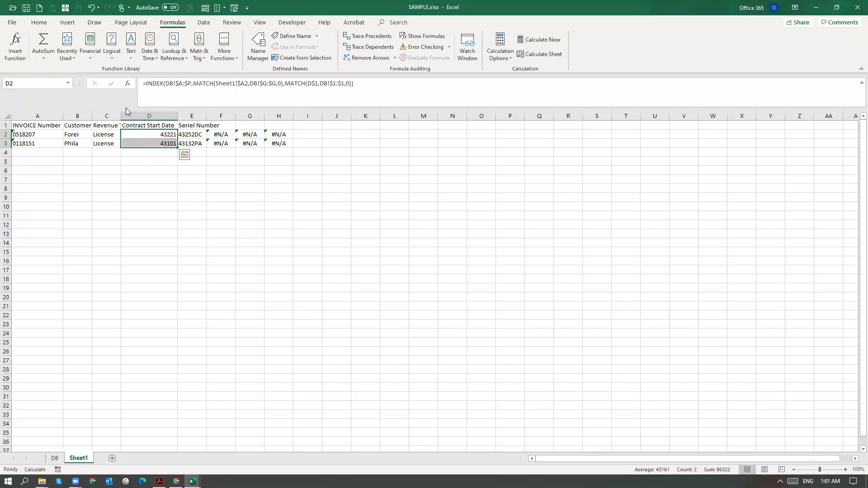
key("ctrl+grave")
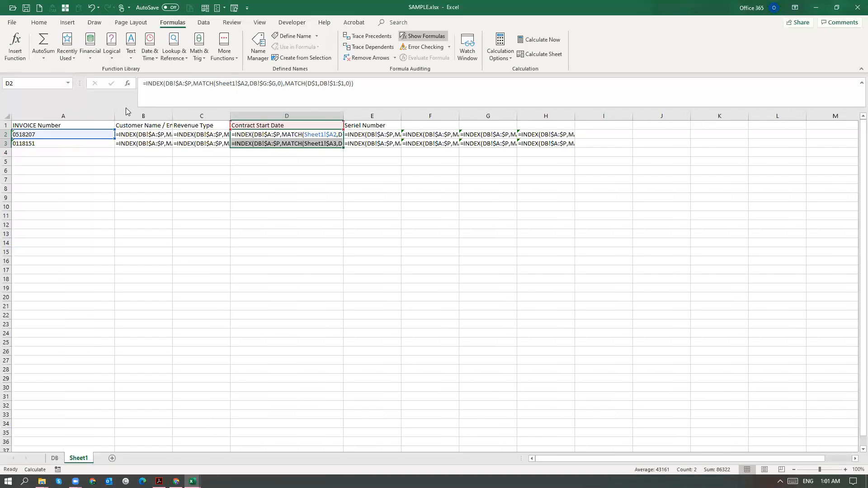
key("ctrl+grave")
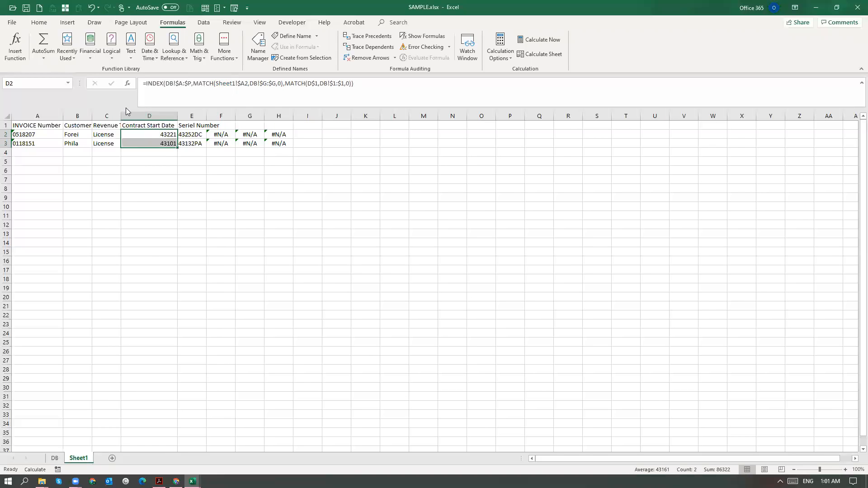
key("ctrl+1")
left_click(363, 249)
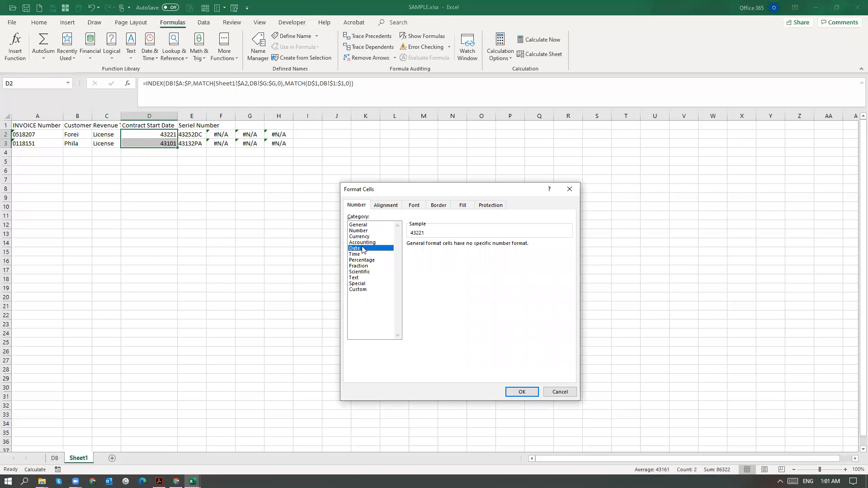
key("Return")
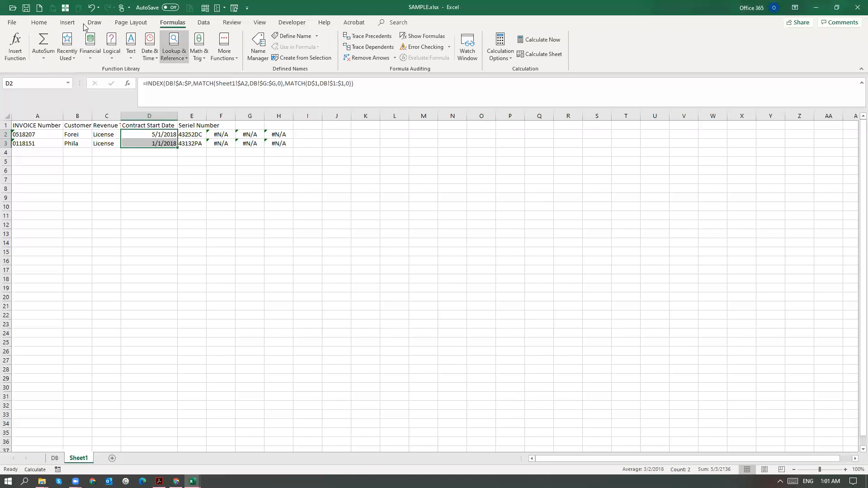
- Apply the Short Date number format to D2:D3
left_click(40, 23)
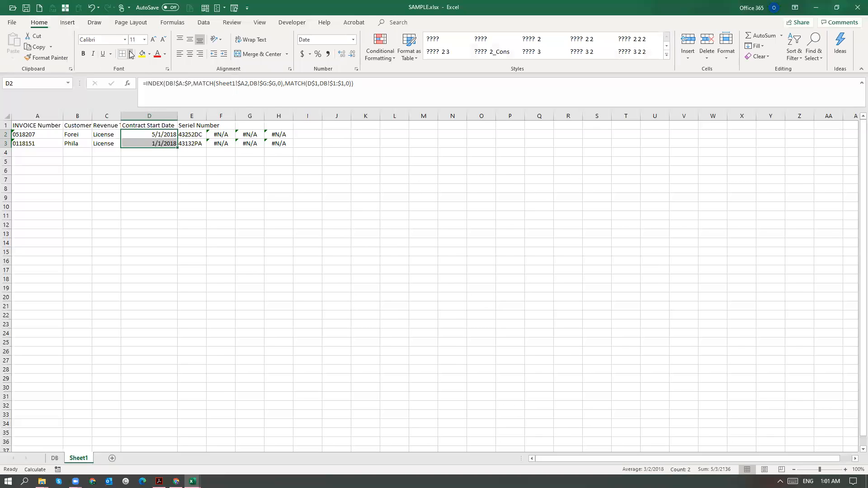
left_click(353, 42)
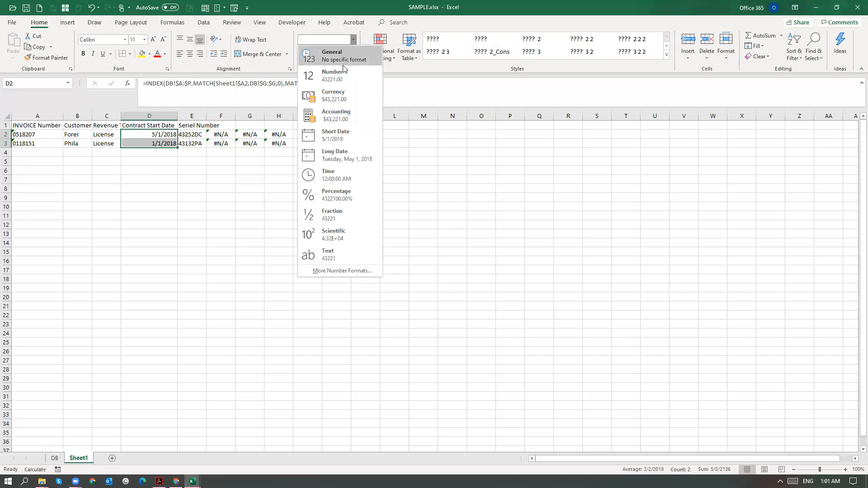
left_click(340, 133)
- Copy DB's Renewal Month header into F1 of Sheet1 without its formatting
left_click(189, 133)
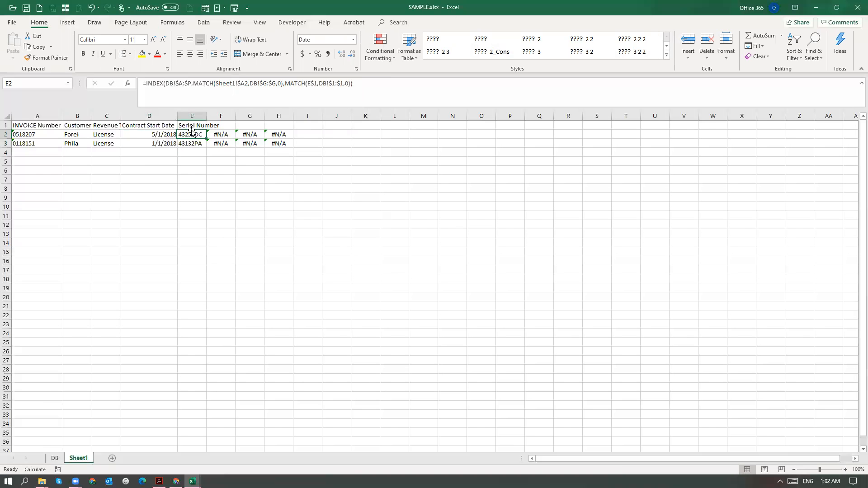
key("ctrl+Page_Up")
key("Up")
key("ctrl+Up")
key("Right")
key("Right")
key("Right")
key("Right")
key("Right")
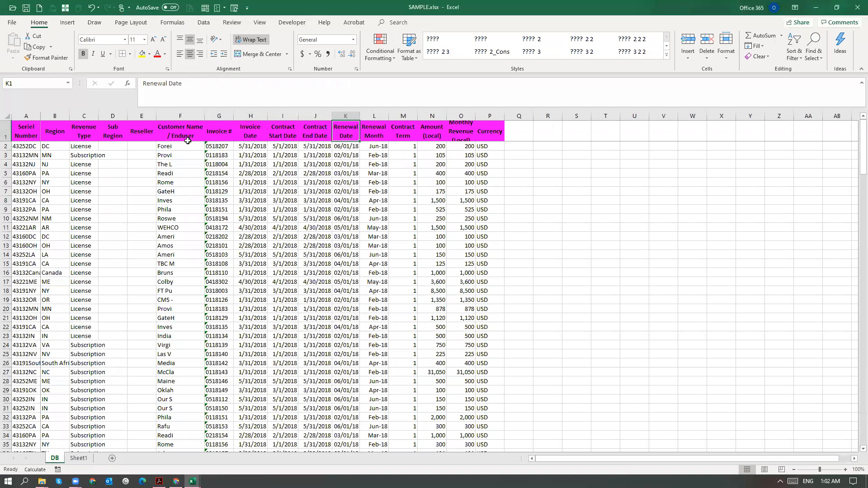
key("ctrl+c")
key("ctrl+Page_Down")
key("Up")
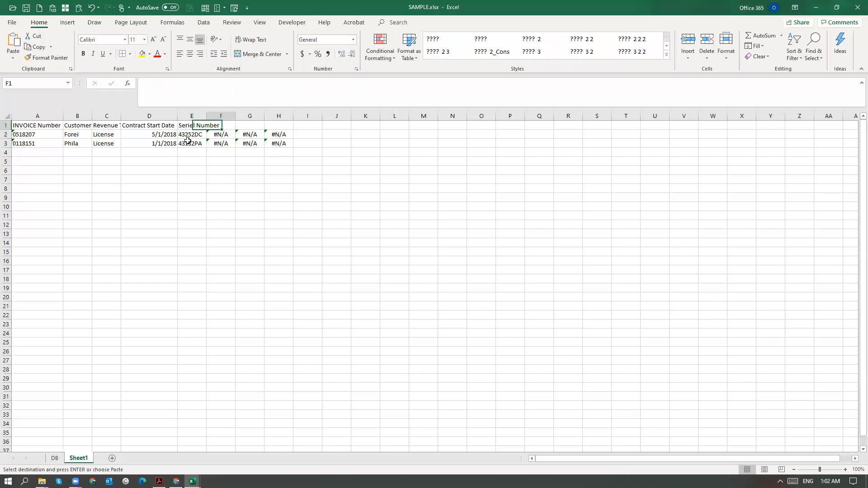
key("Right")
key("ctrl+v")
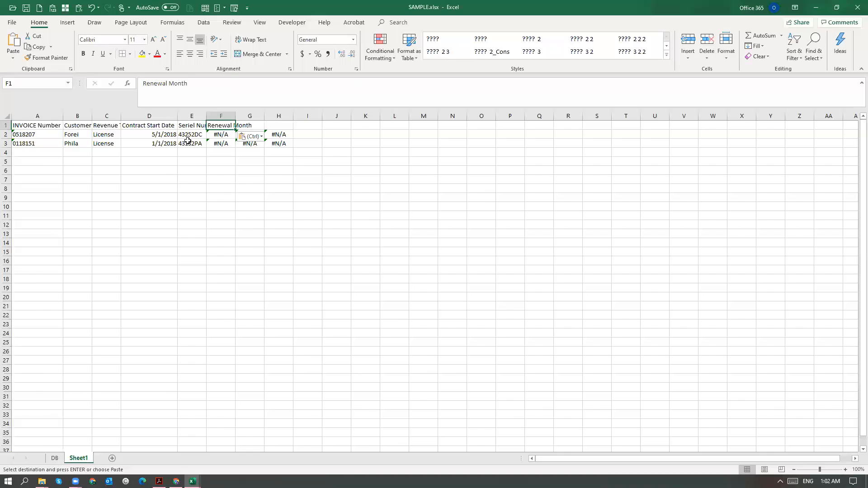
key("ctrl+Page_Up")
key("Escape")
key("ctrl+c")
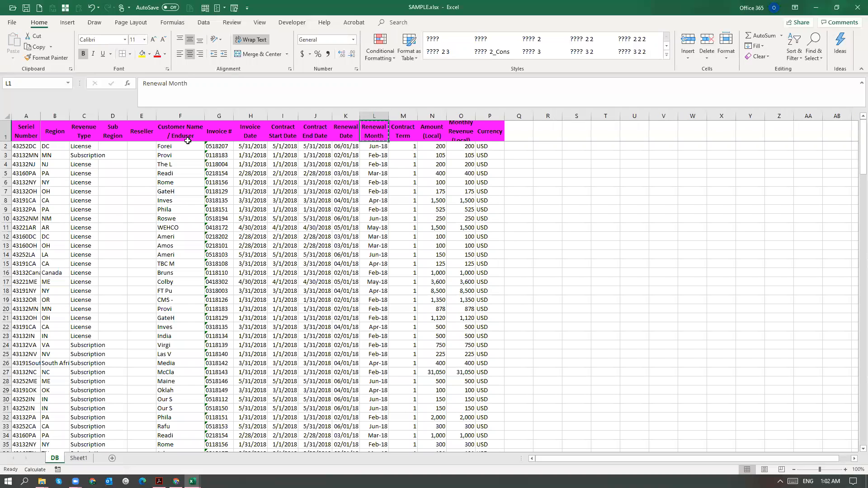
key("ctrl+Page_Down")
- Recalculate Sheet1 to update the results under the Renewal Month heading
key("Right")
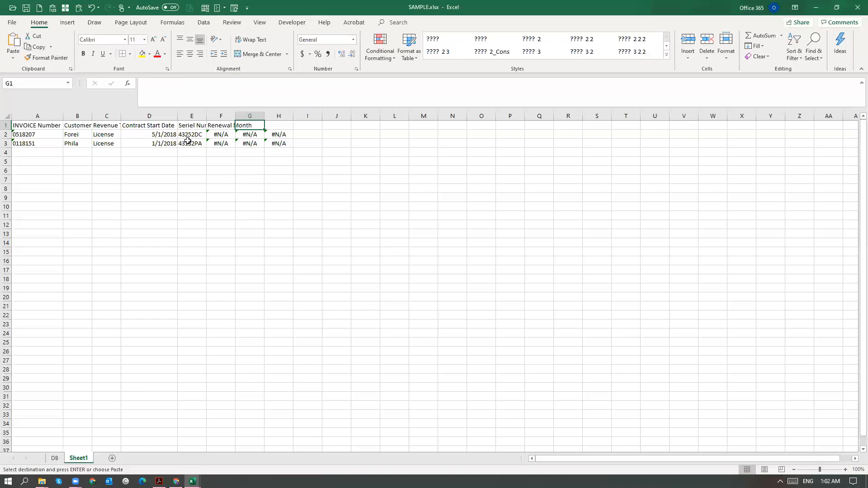
key("alt+m")
key("j")
key("Down")
key("Left")
key("Right")
key("Up")
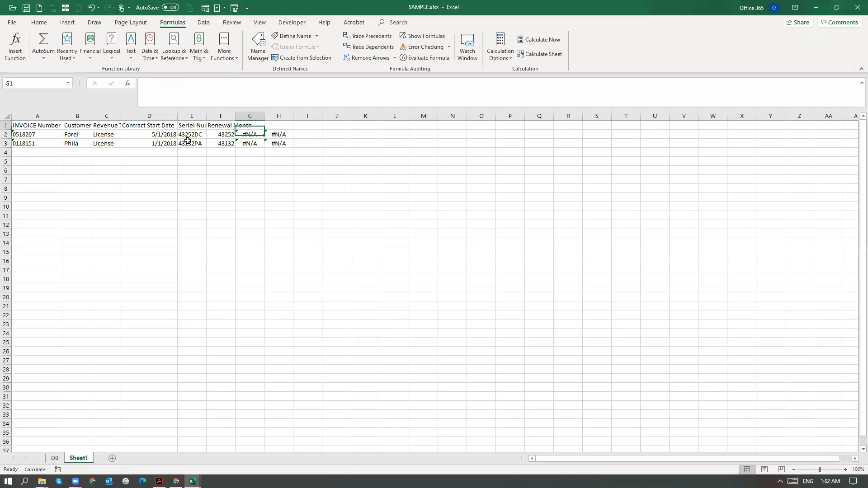
- Copy DB's Contract Start Date and Contract End Date headers into G1:H1 of Sheet1 without formatting and recalculate
key("ctrl+Page_Up")
key("Left")
key("Left")
key("Left")
key("Left")
key("Right")
key("Right")
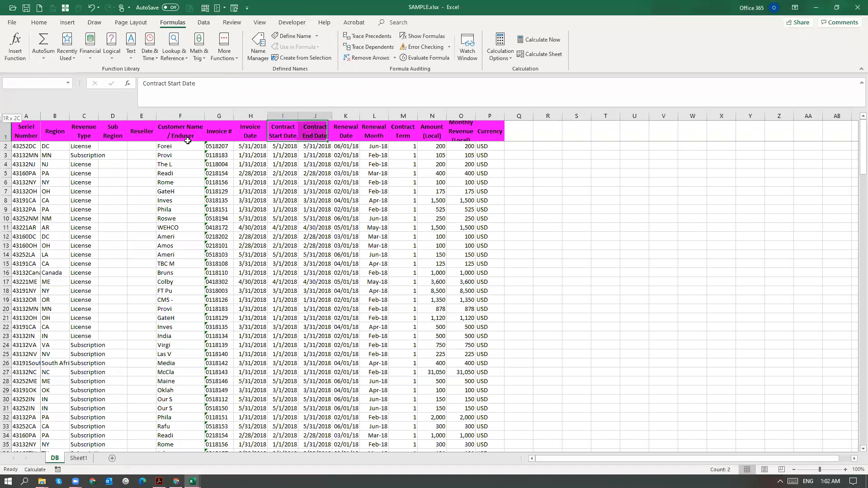
key("ctrl+c")
key("ctrl+Page_Down")
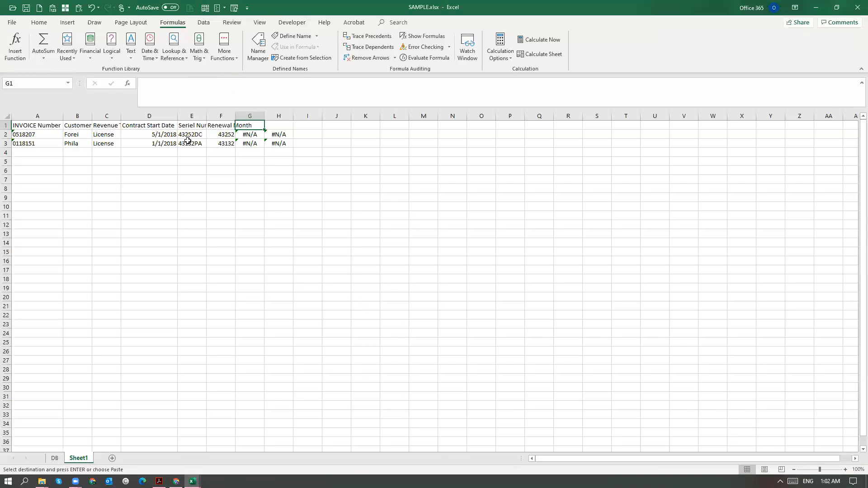
key("ctrl+v")
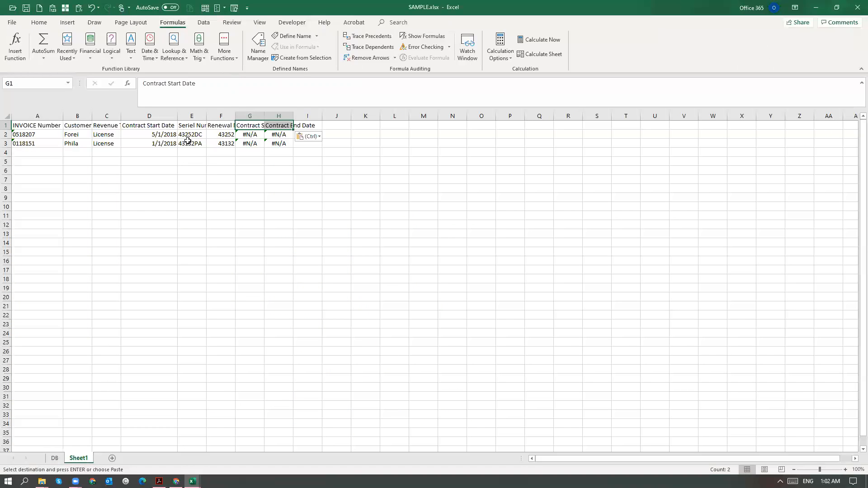
key("F9")
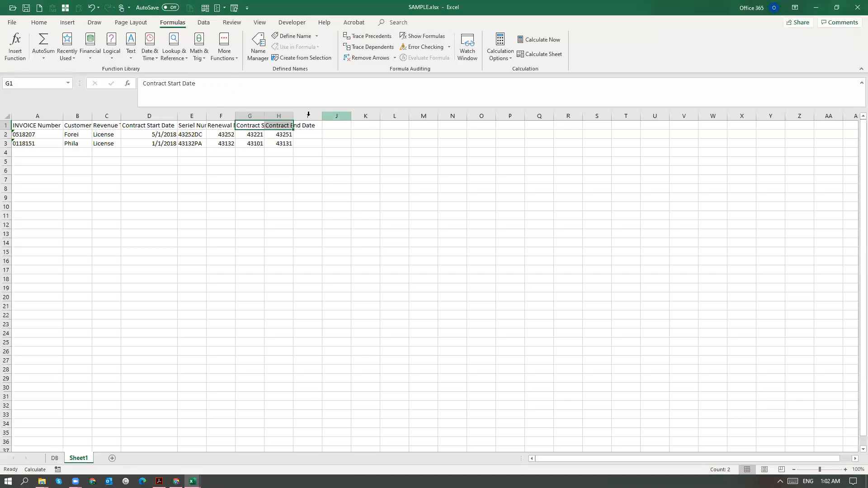
- Apply the Short Date number format to F2:H3
left_click_drag(223, 133, 288, 145)
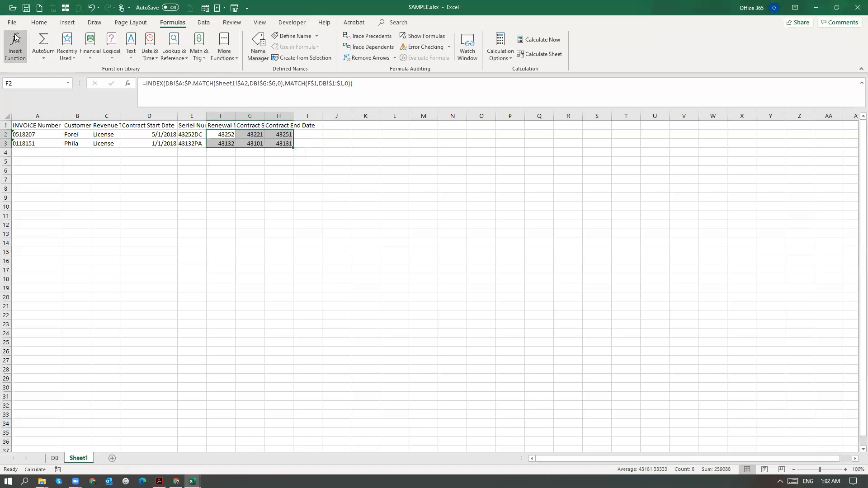
left_click(35, 24)
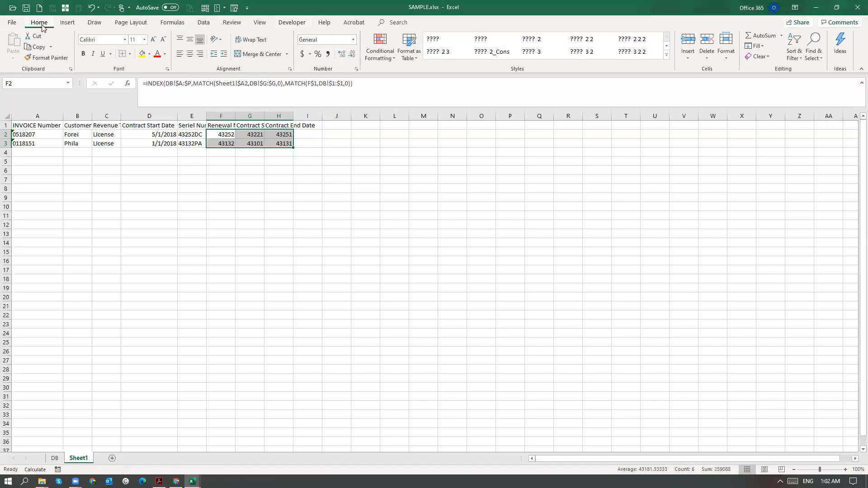
left_click(353, 40)
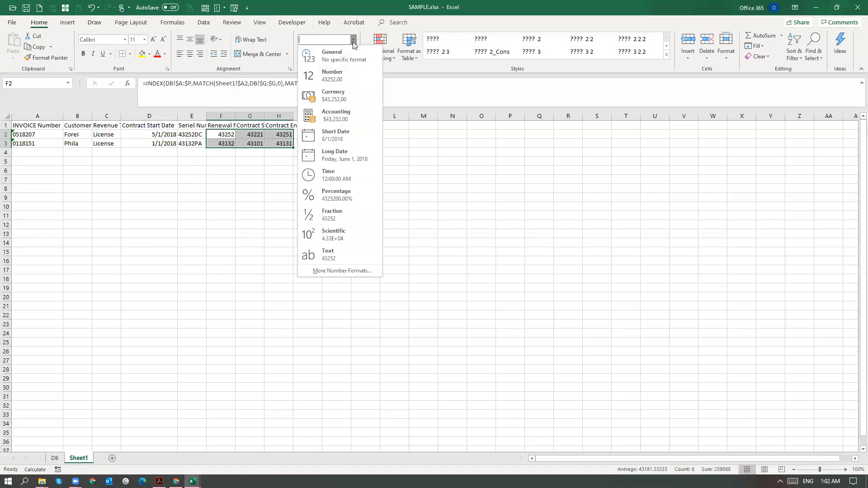
left_click(349, 134)
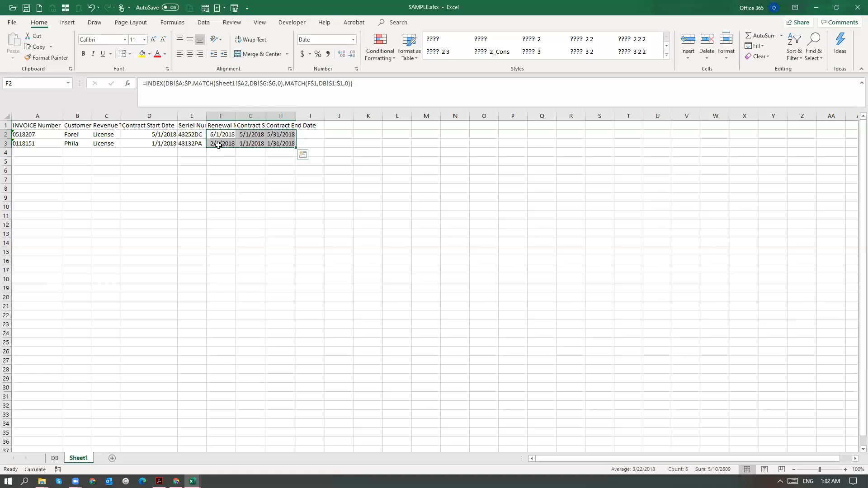
- Give F2:H3 the custom number format "dd mmm yyy"
key("ctrl+1")
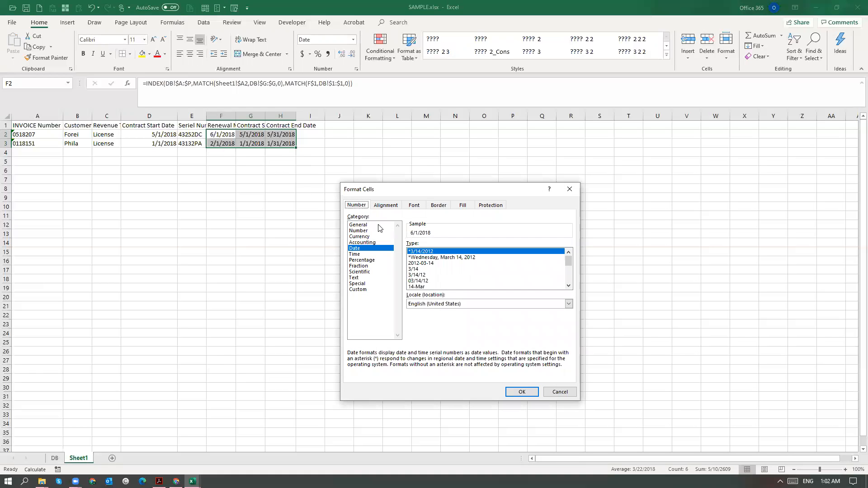
left_click(432, 257)
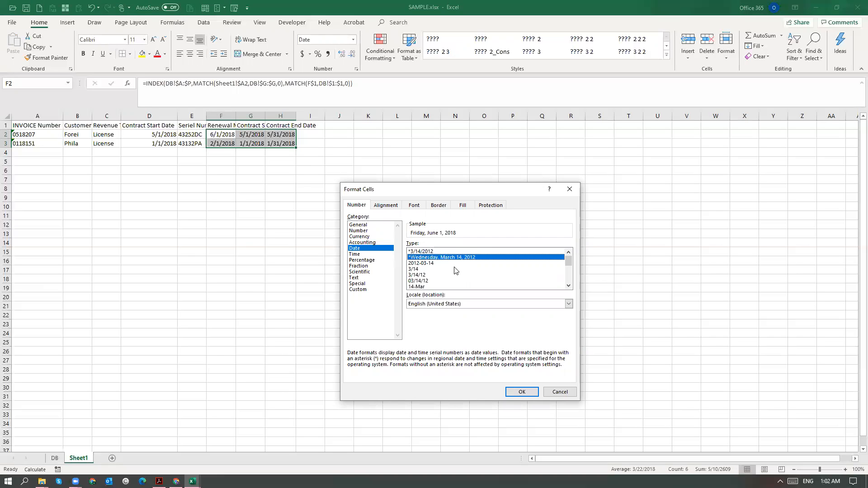
left_click(419, 275)
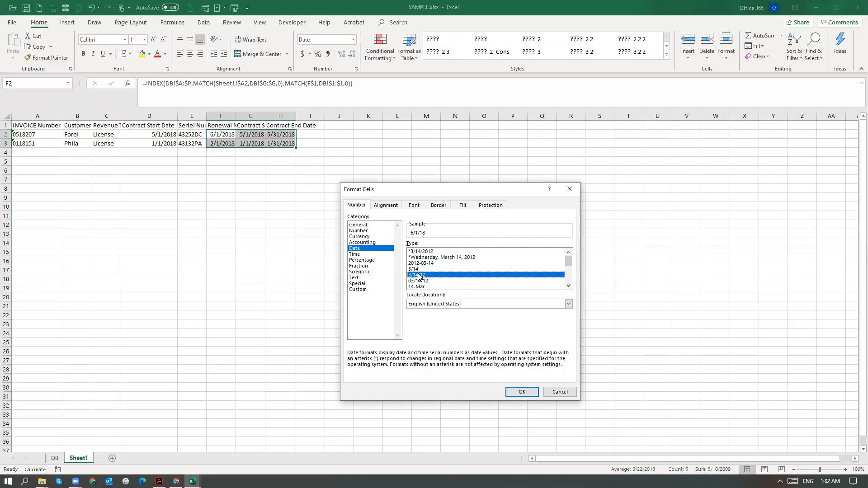
left_click(362, 290)
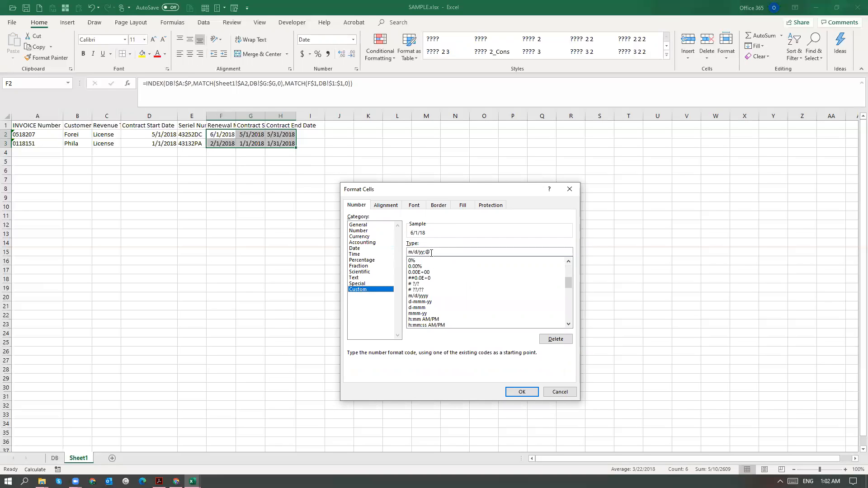
left_click_drag(427, 251, 404, 254)
type("dd mmm yyy")
left_click(522, 391)
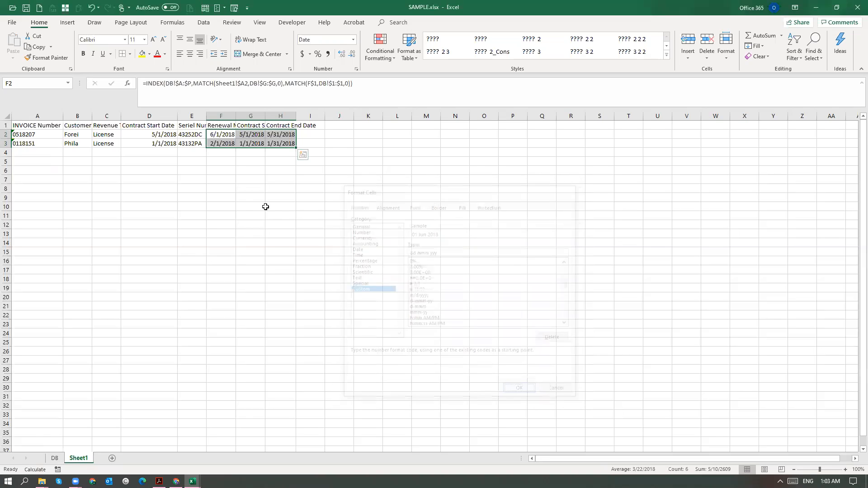
- Widen columns F to H equally so their headings and dates have more room
left_click(224, 116)
left_click(285, 118, "shift")
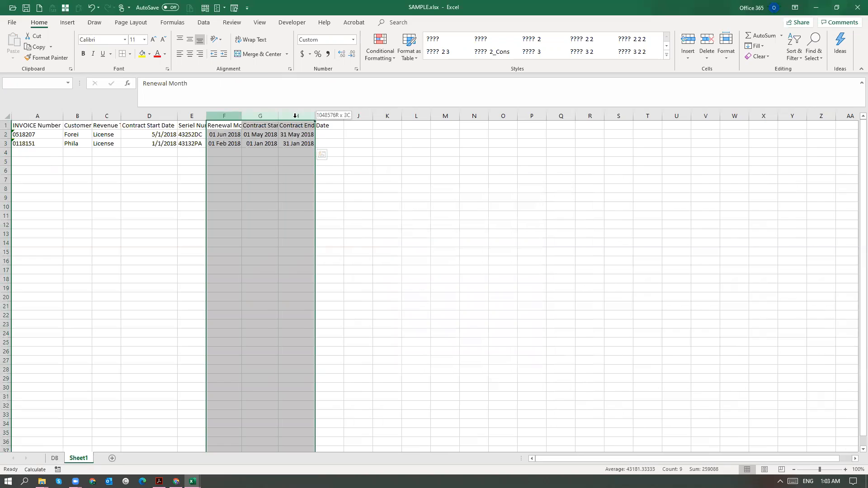
left_click_drag(315, 117, 326, 116)
left_click(286, 143)
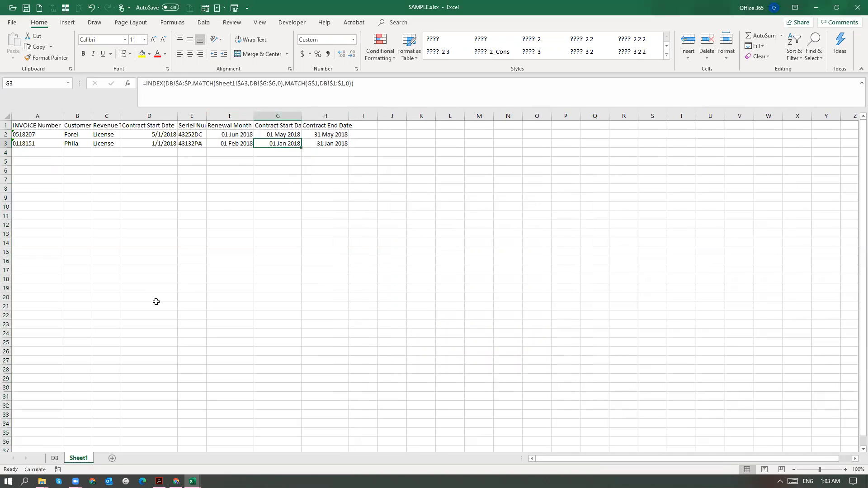
left_click(119, 162)
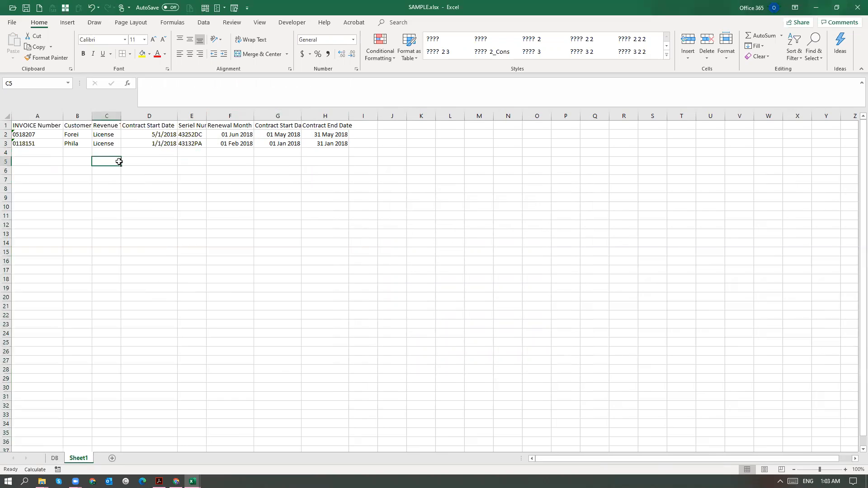
key("ctrl+Home")
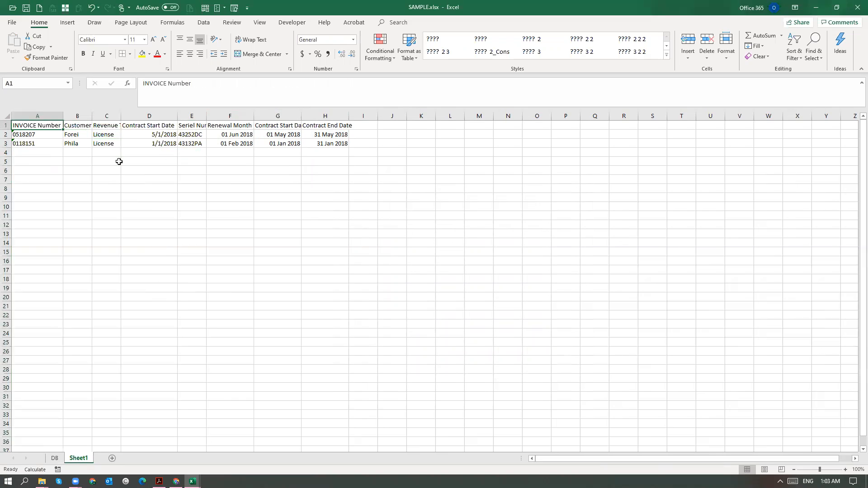
key("ctrl+Page_Up")
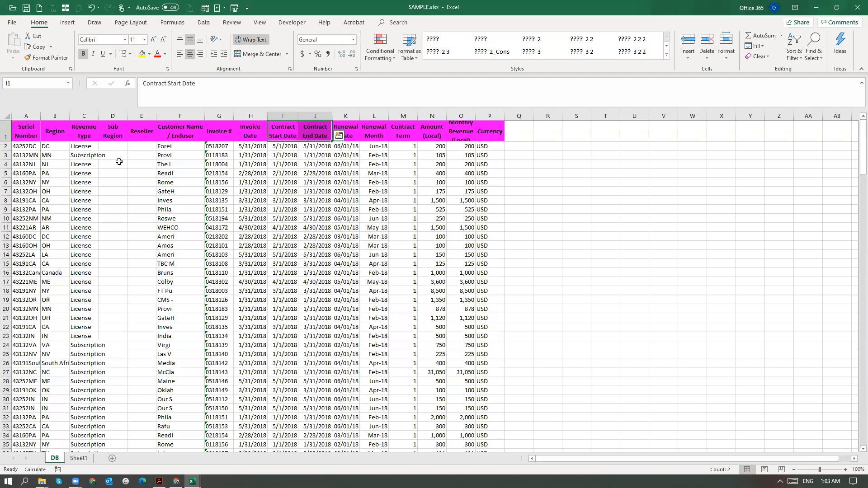
key("ctrl+q")
key("Escape")
key("ctrl+Page_Down")
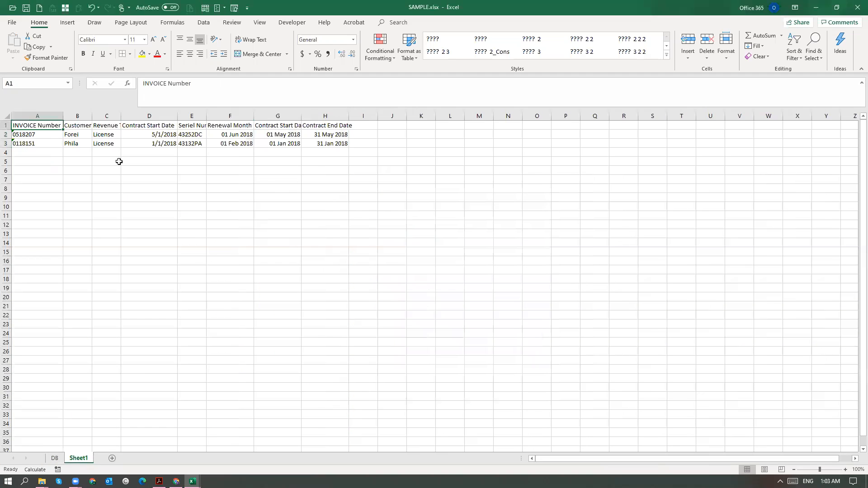